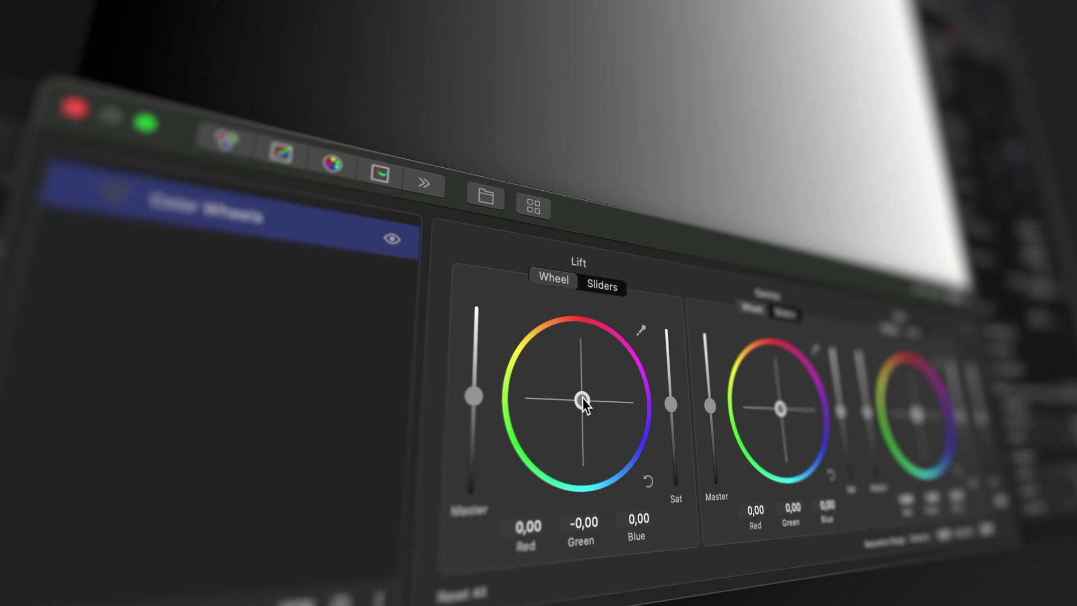
Tint the Lift puck slightly toward green and nudge the Gamma puck's colour balance
drag(582, 398, 578, 543)
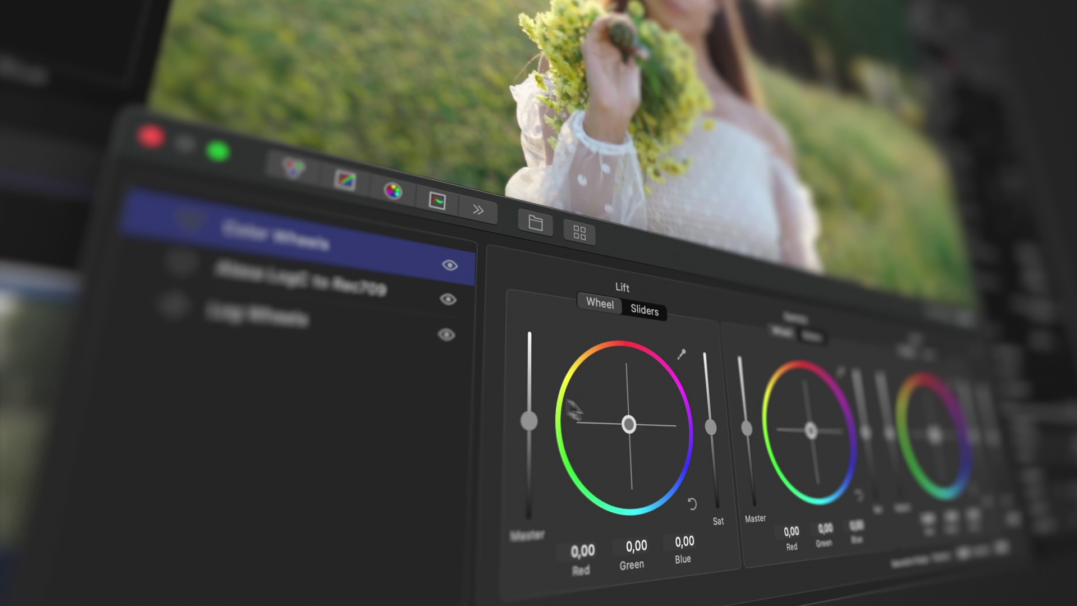
drag(580, 409, 580, 459)
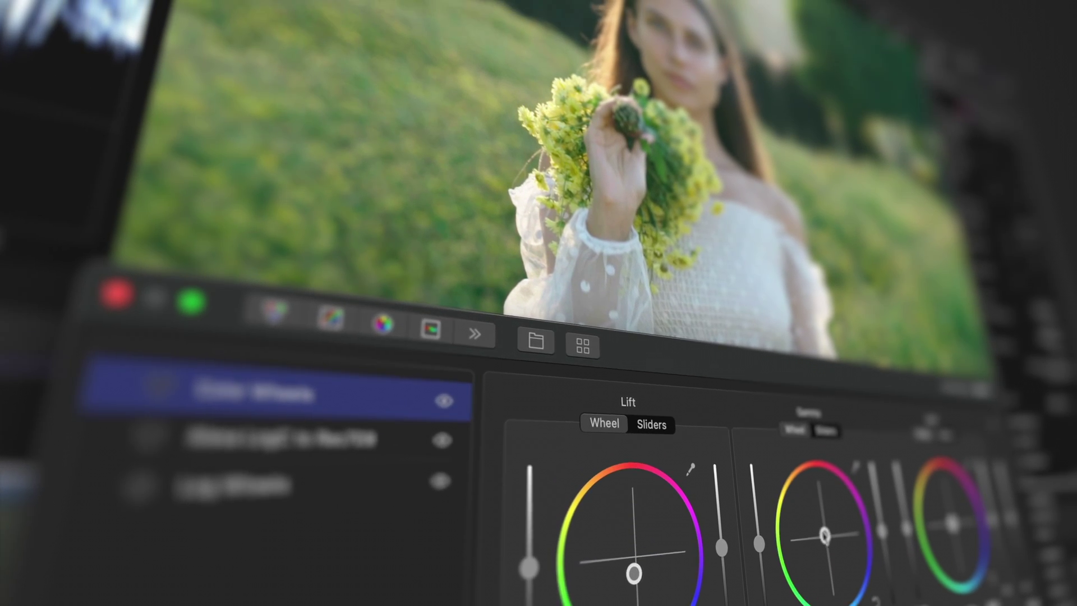
drag(814, 457, 811, 444)
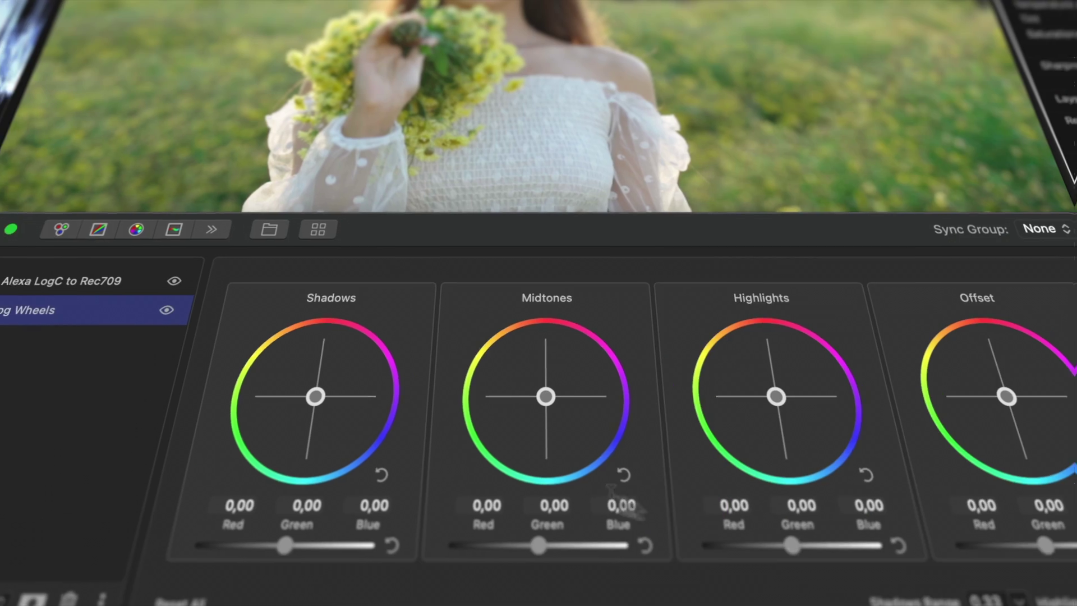
Offset the Shadows, Midtones and Highlights wheel pucks slightly, e.g. Shadows -0,03/0,05/-0,01
drag(313, 396, 263, 421)
drag(535, 392, 563, 389)
drag(766, 392, 750, 361)
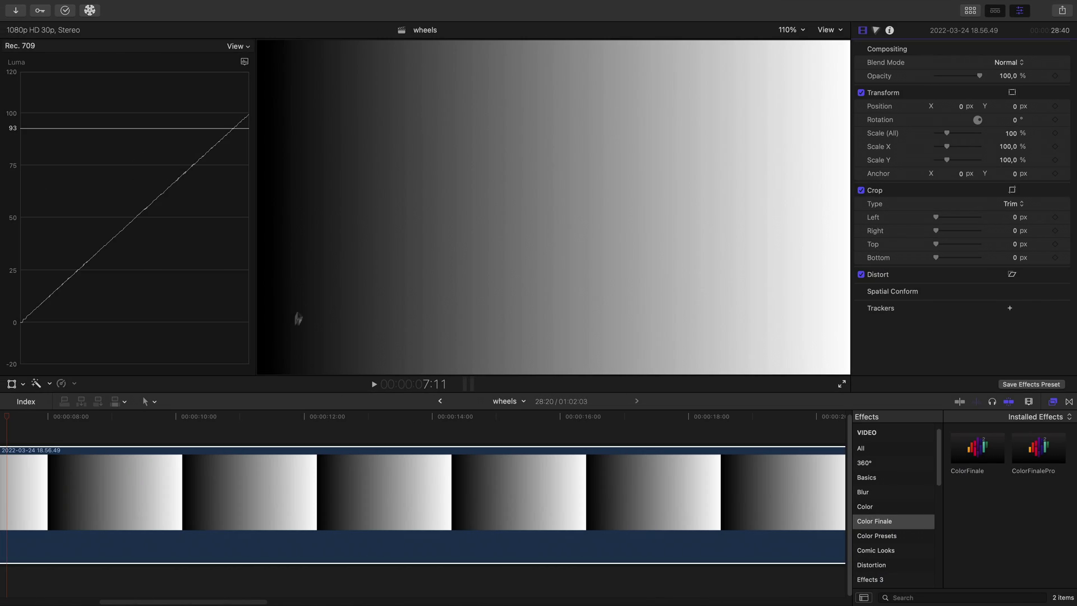
click(245, 66)
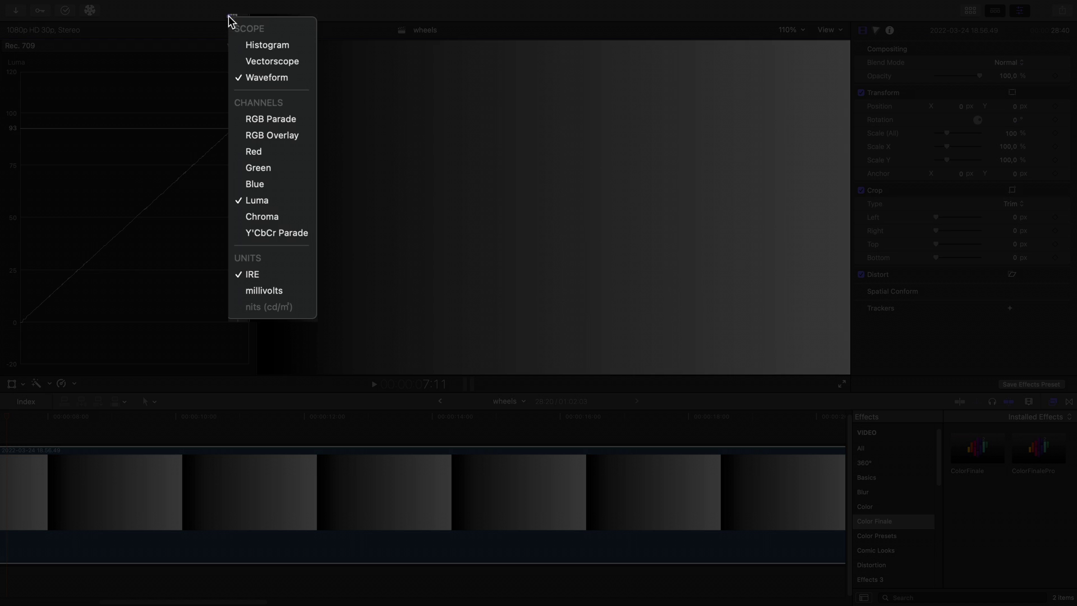
click(266, 197)
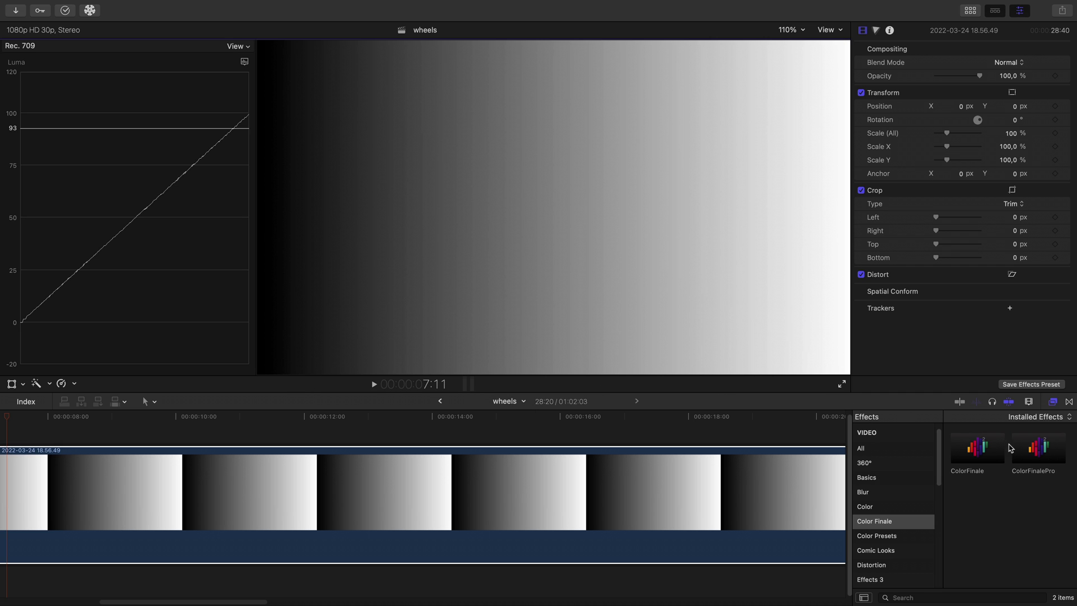
Apply ColorFinalePro to the gradient clip and add a Color Wheels layer in its layer editor
drag(1010, 447, 785, 495)
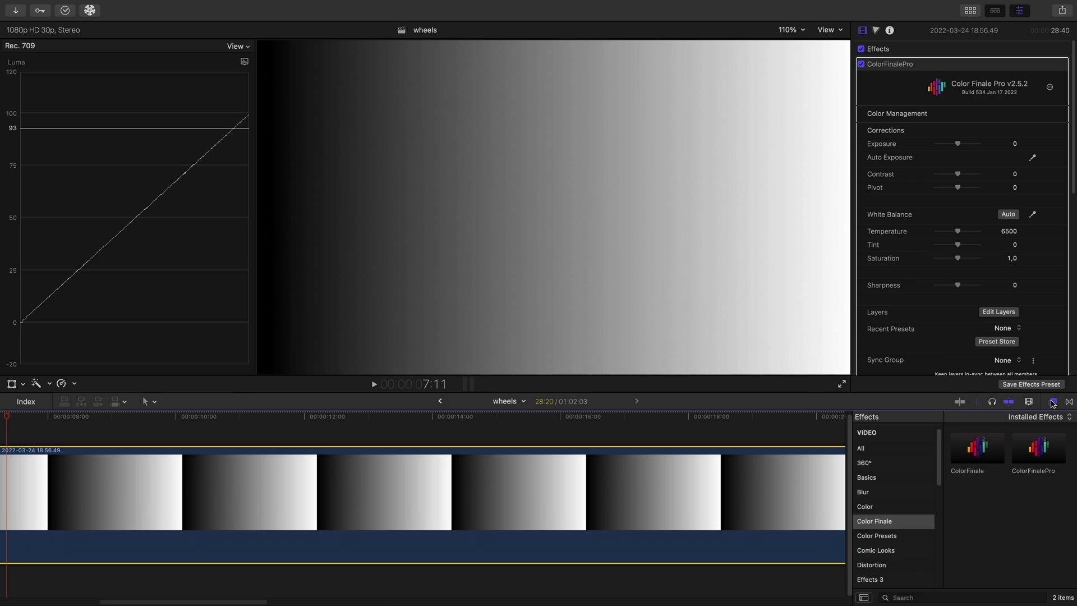
click(1053, 402)
click(999, 311)
click(306, 397)
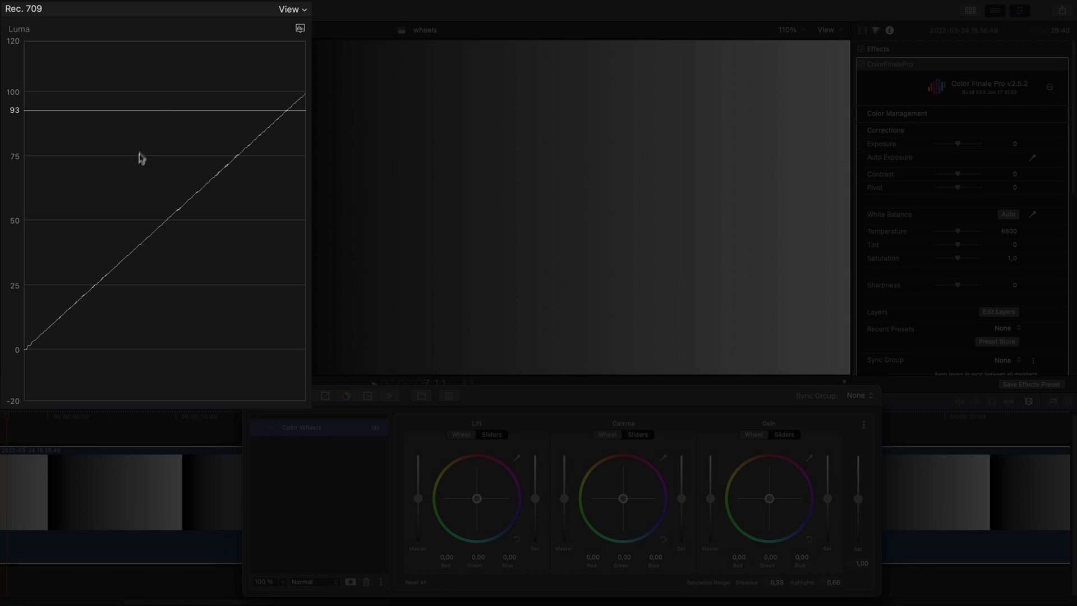
Move the Luma waveform's reference line from 93 down to about 47
drag(156, 114, 140, 228)
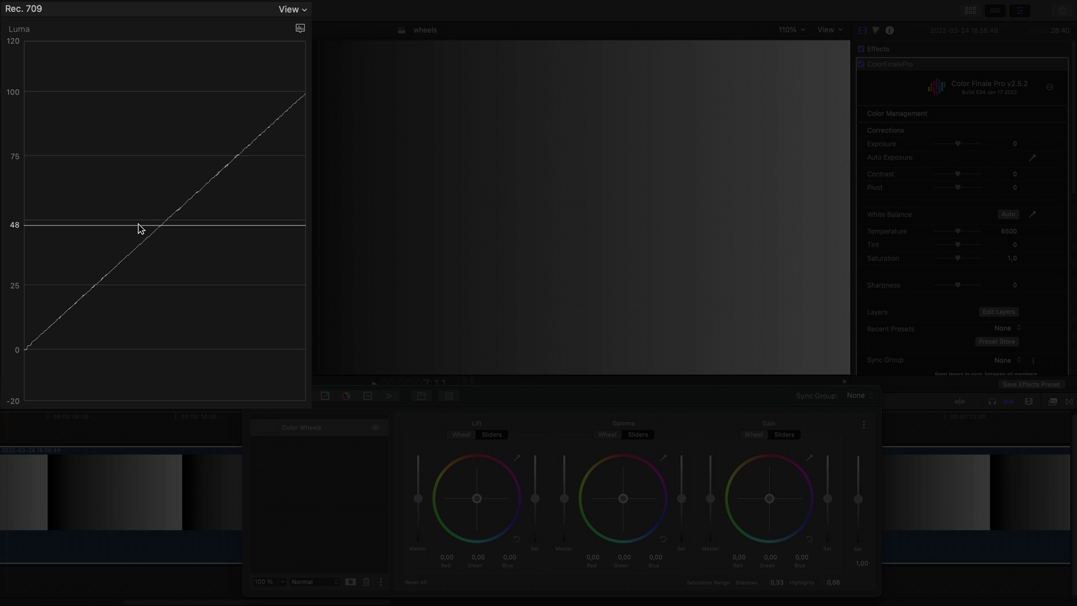
drag(140, 229, 103, 230)
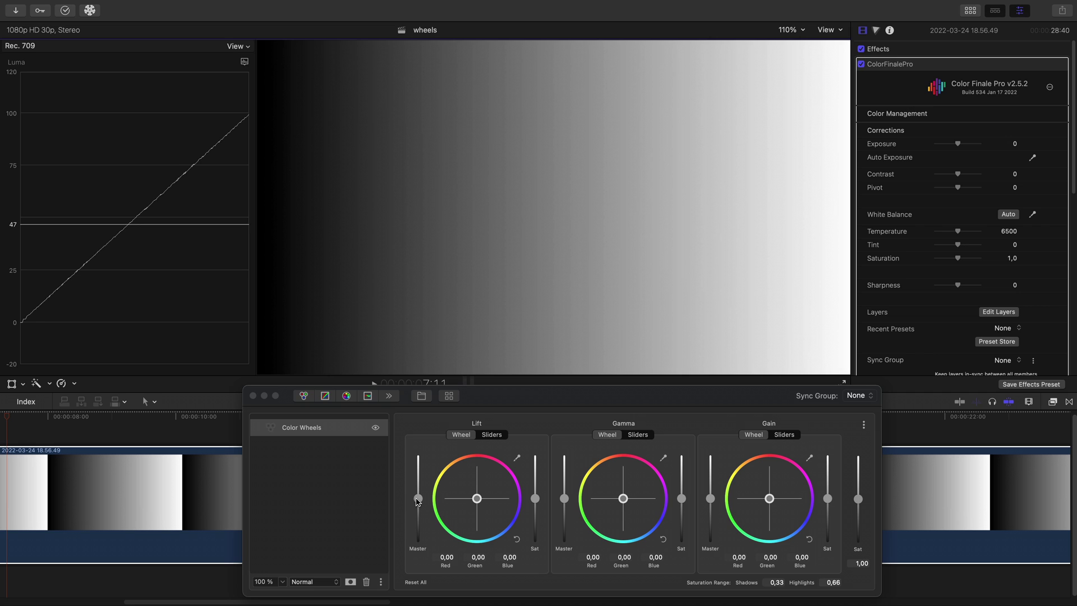
Try a lower Lift master, reset it to 0,00, then set the Gain master to -0,34
drag(416, 500, 421, 522)
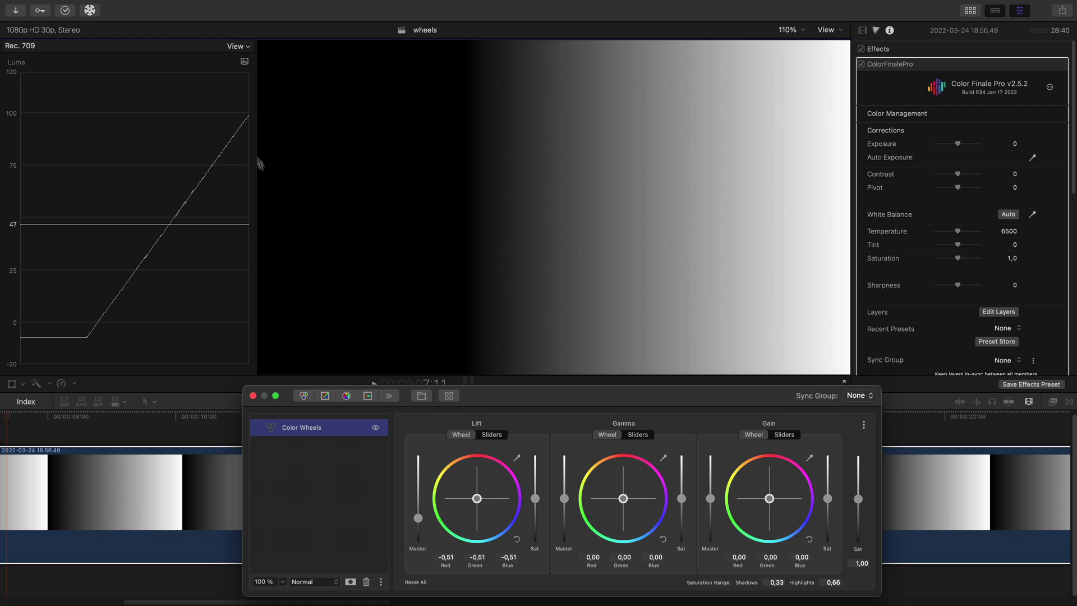
double_click(416, 554)
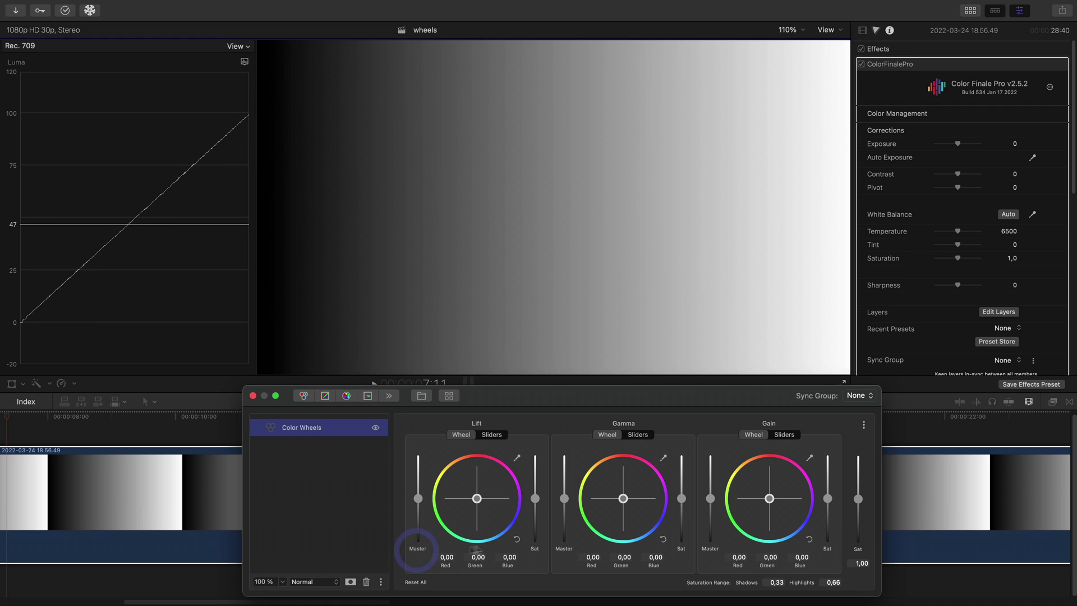
drag(709, 498, 710, 484)
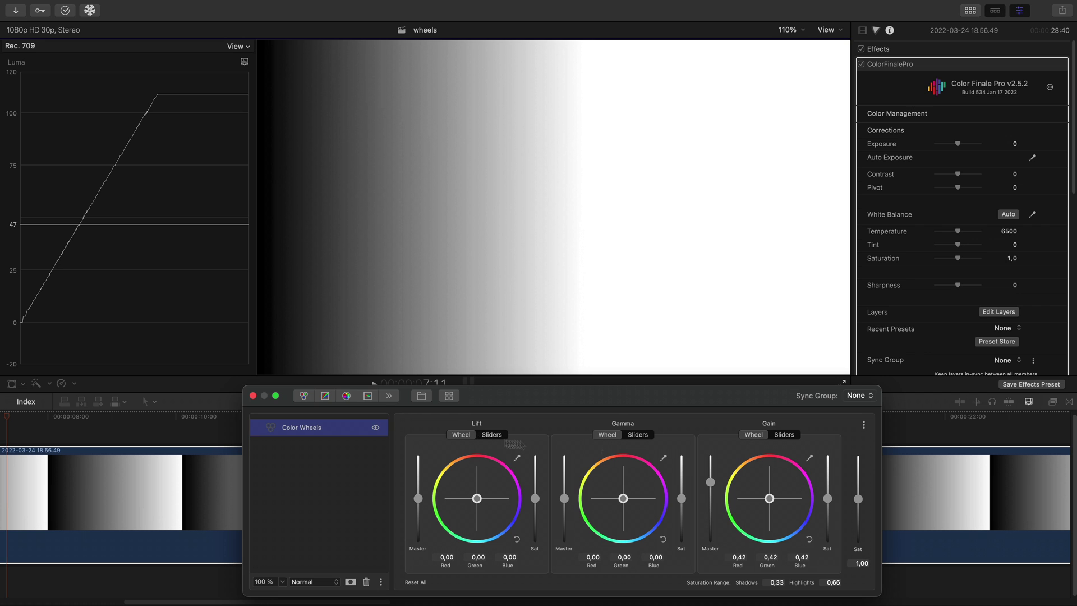
drag(711, 484, 716, 516)
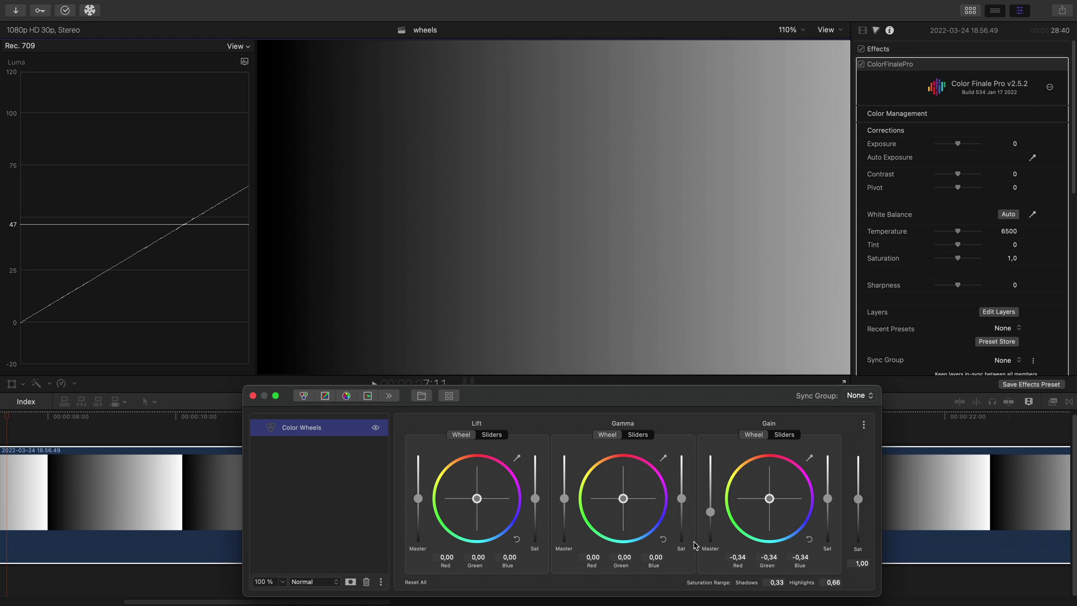
Reset Gain to 0,00, test Gamma up and down, then return Gamma to 0,00
double_click(709, 549)
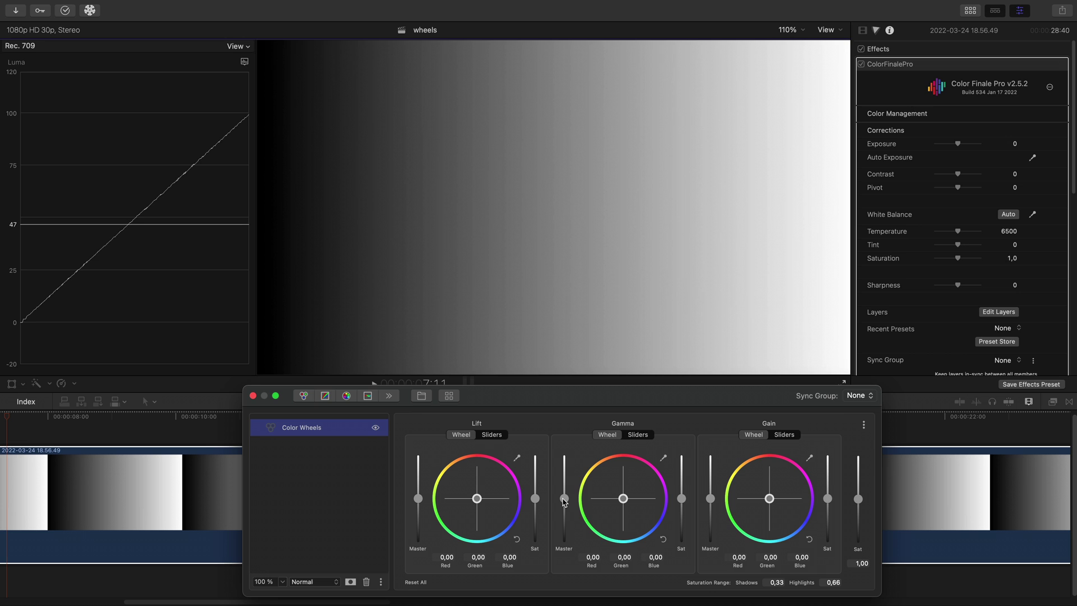
drag(564, 501, 563, 484)
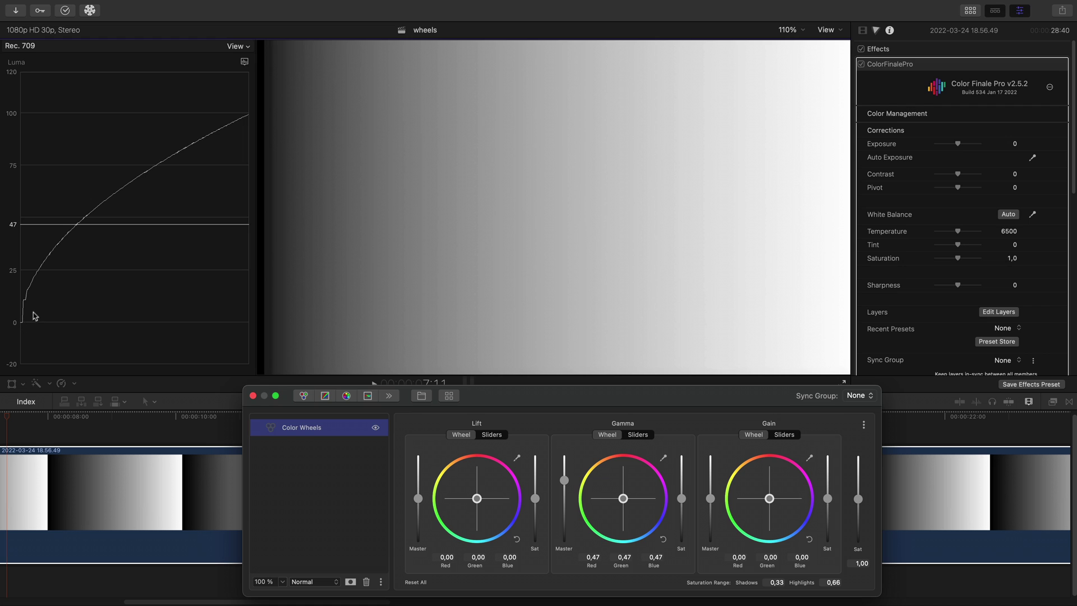
double_click(565, 480)
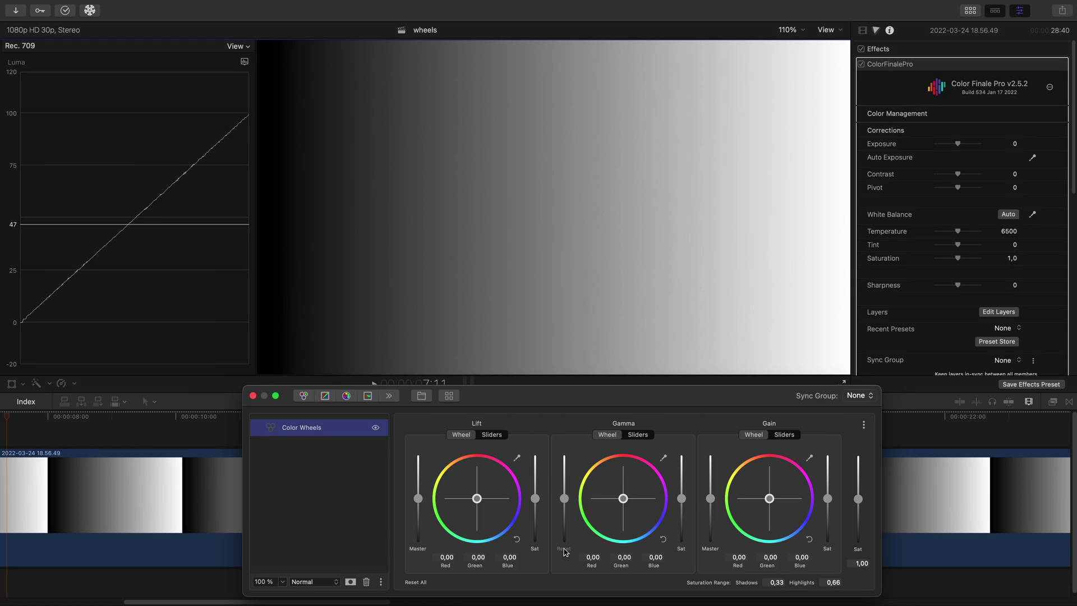
drag(564, 498, 565, 521)
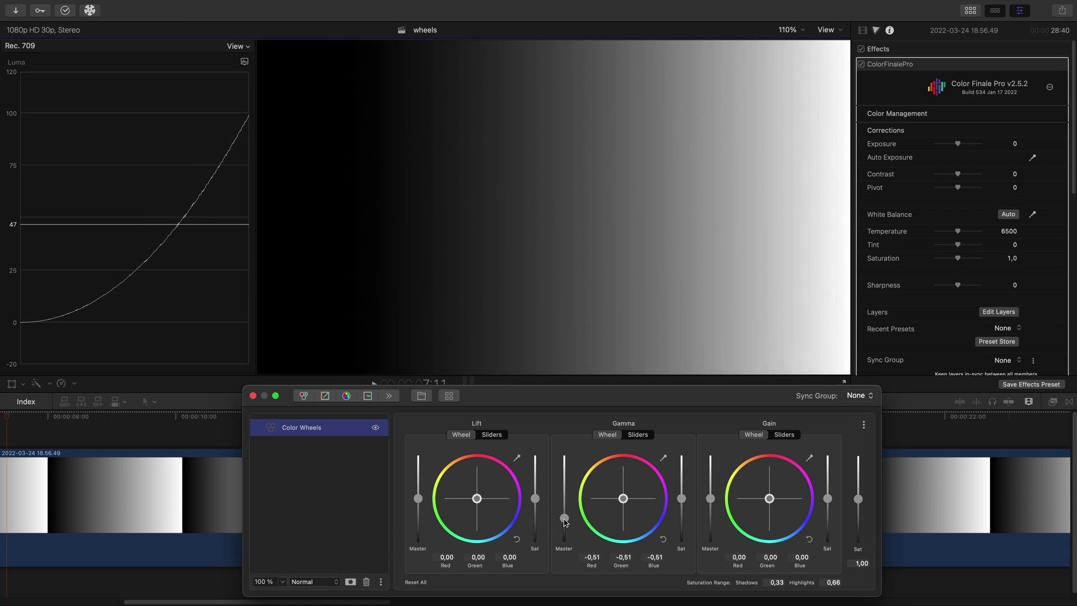
click(564, 549)
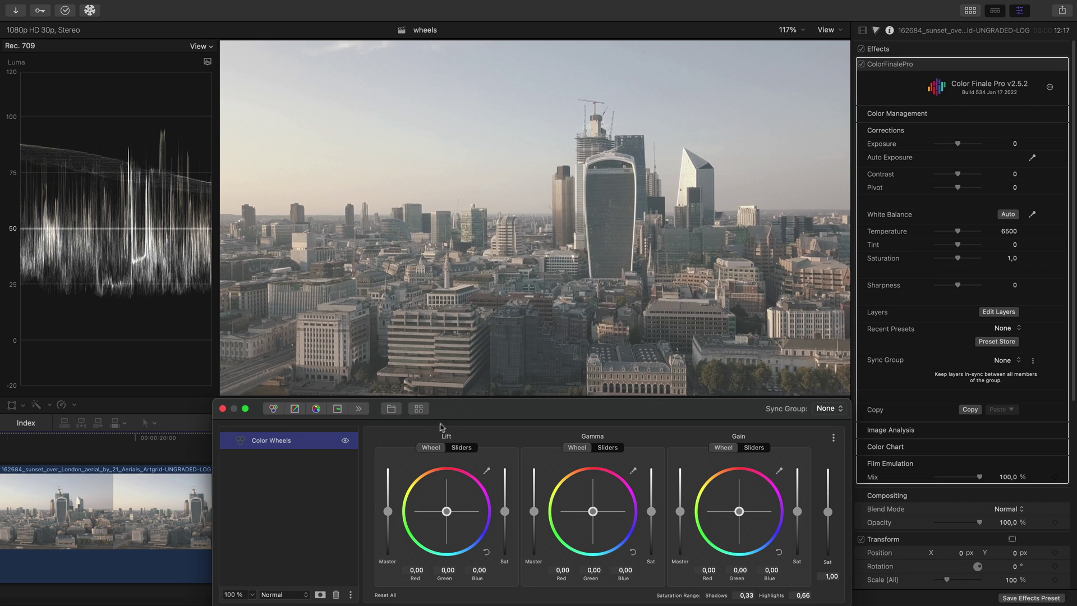
Give the London aerial Lift -0,19 and Gain 0,12 for more contrast
drag(389, 514, 390, 520)
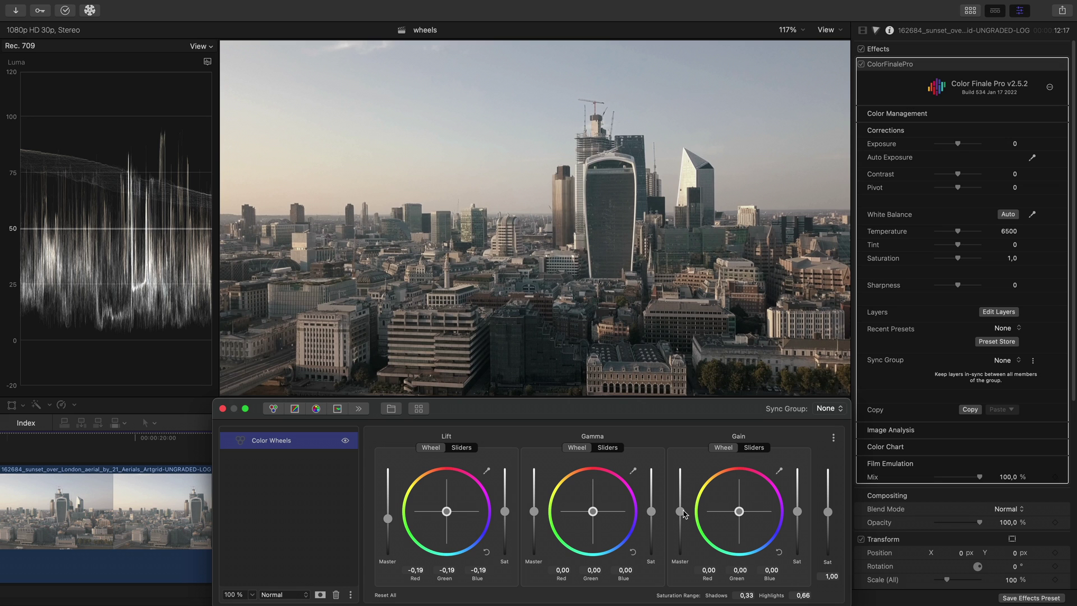
drag(682, 512, 680, 497)
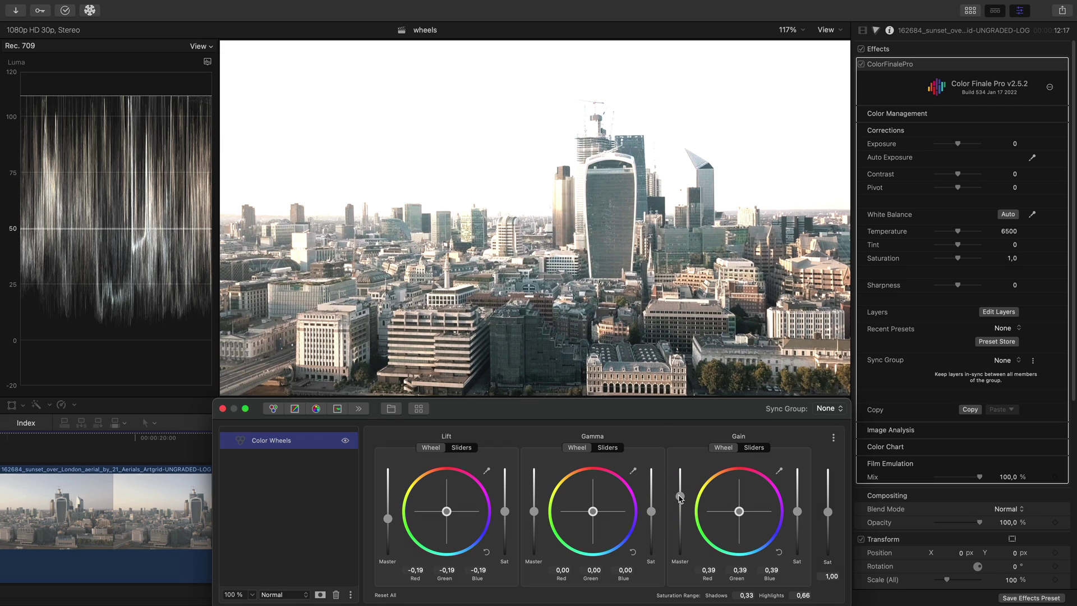
drag(681, 497, 680, 509)
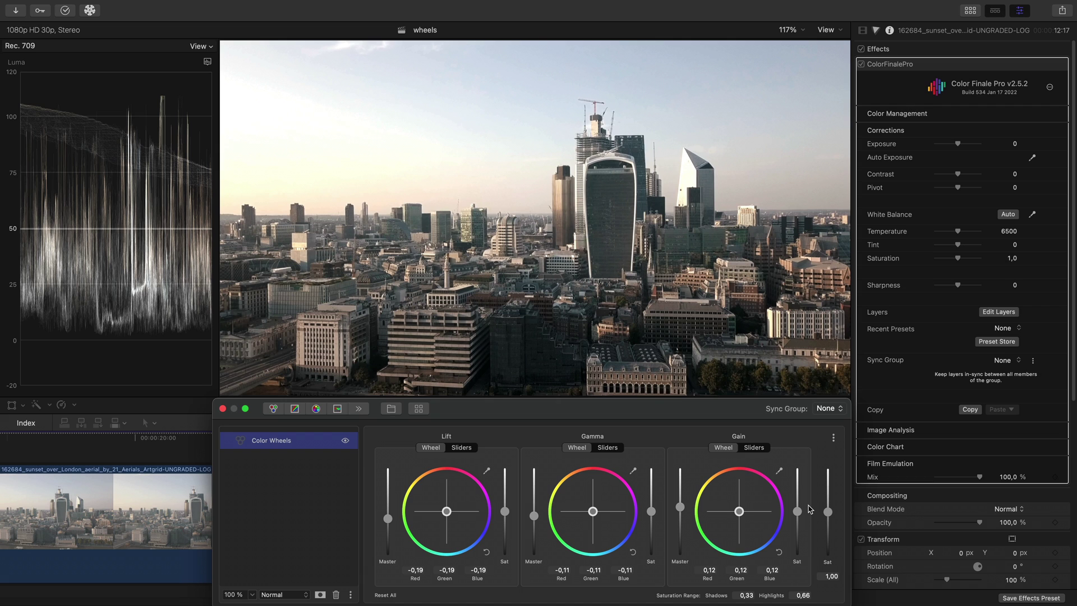
Test overall saturation at 1,71 and reset it, then raise highlight, midtone and shadow saturation
drag(828, 512, 828, 484)
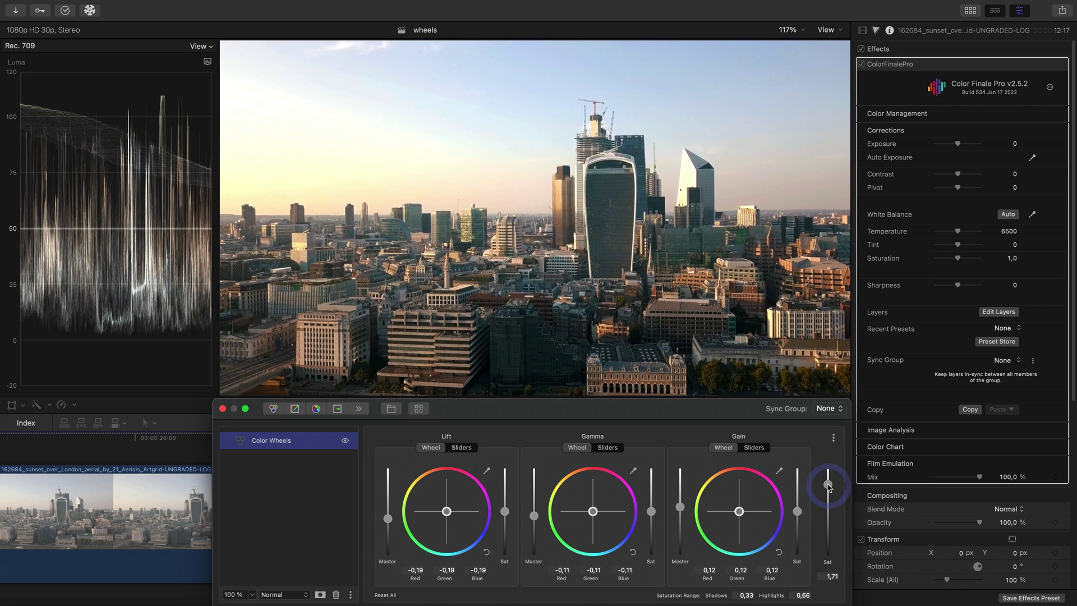
double_click(828, 567)
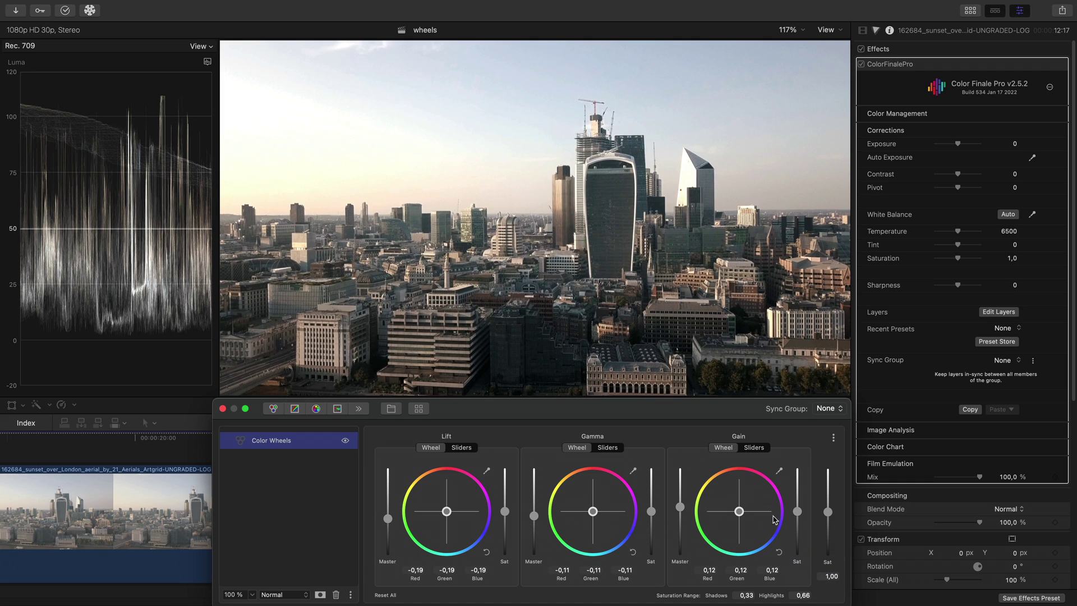
drag(797, 512, 797, 488)
drag(650, 511, 650, 492)
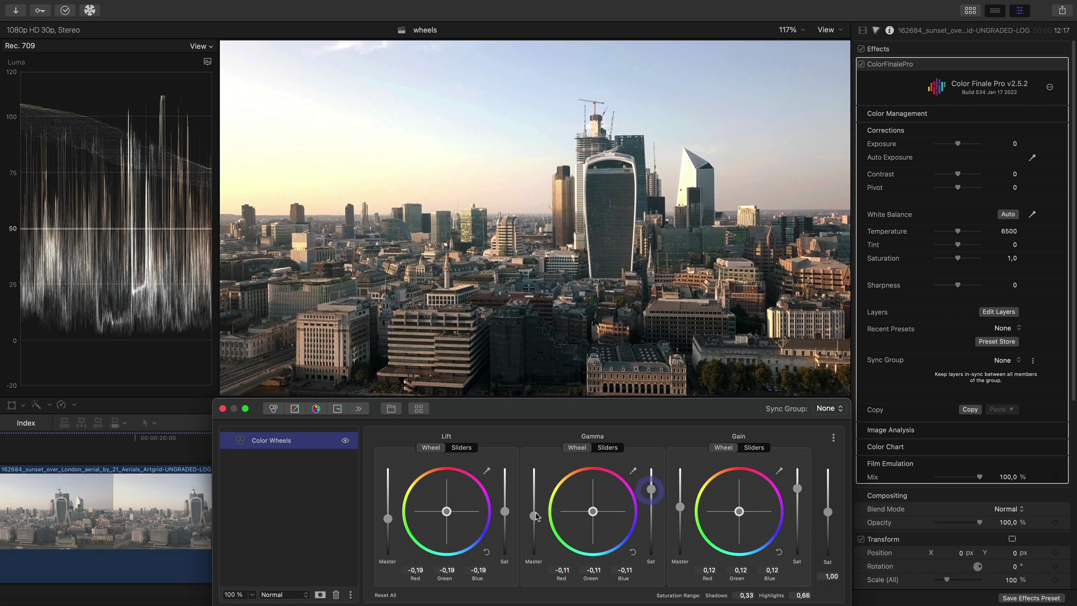
drag(504, 511, 505, 551)
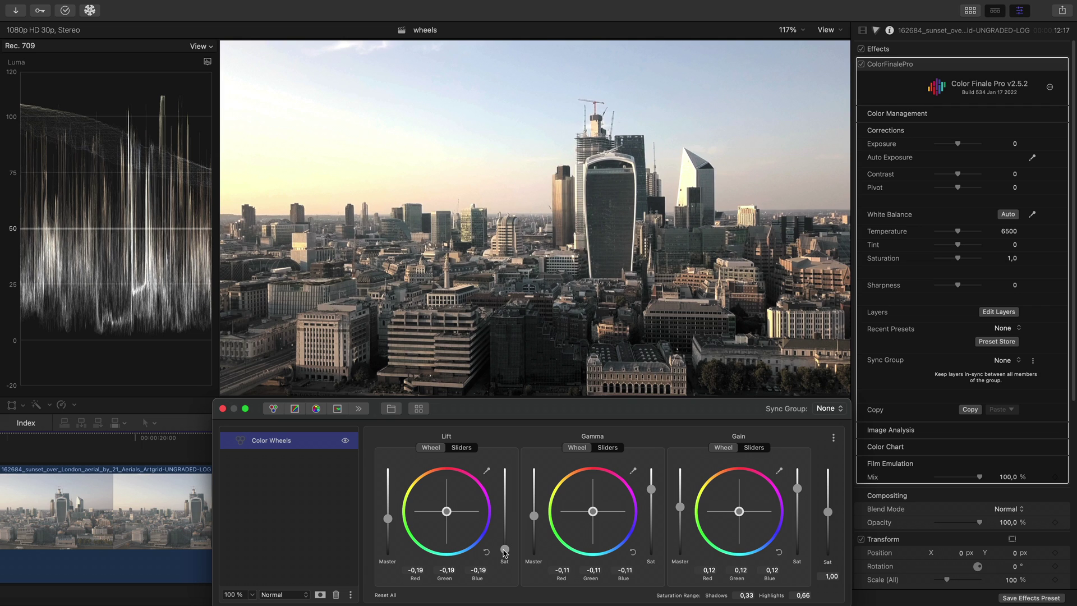
Reset the shadows, midtones and highlights saturation sliders to their neutral middle
double_click(505, 562)
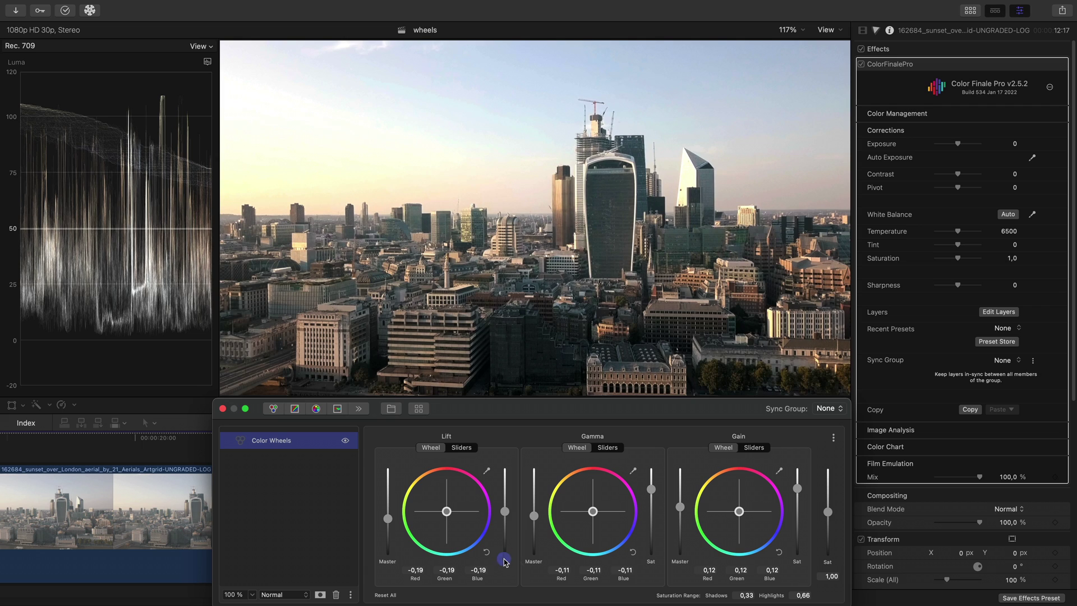
double_click(651, 562)
double_click(797, 561)
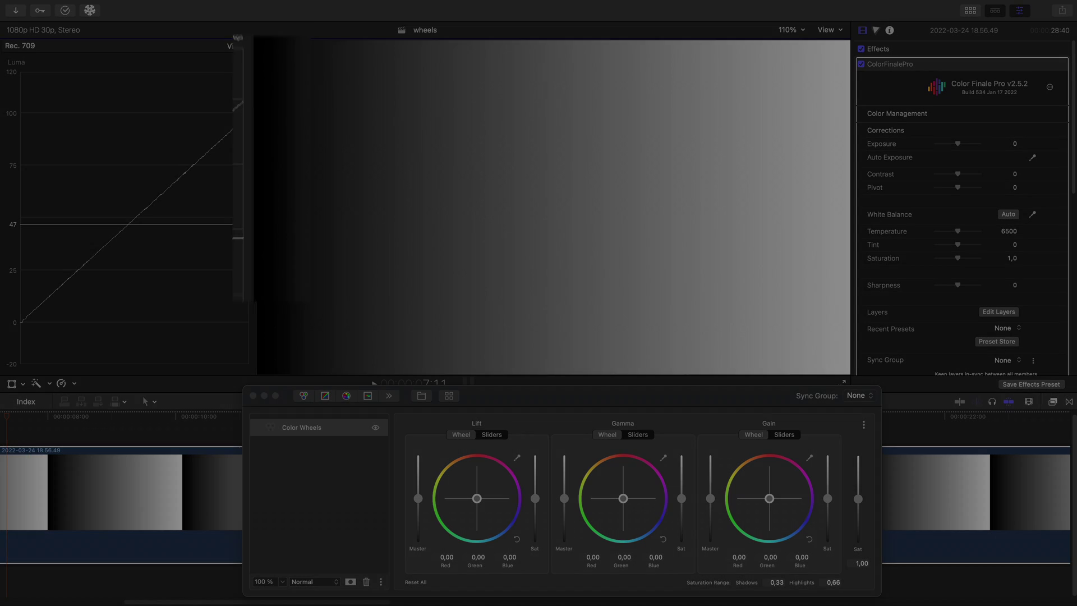
Switch the scope display to the Vectorscope
click(237, 46)
click(254, 82)
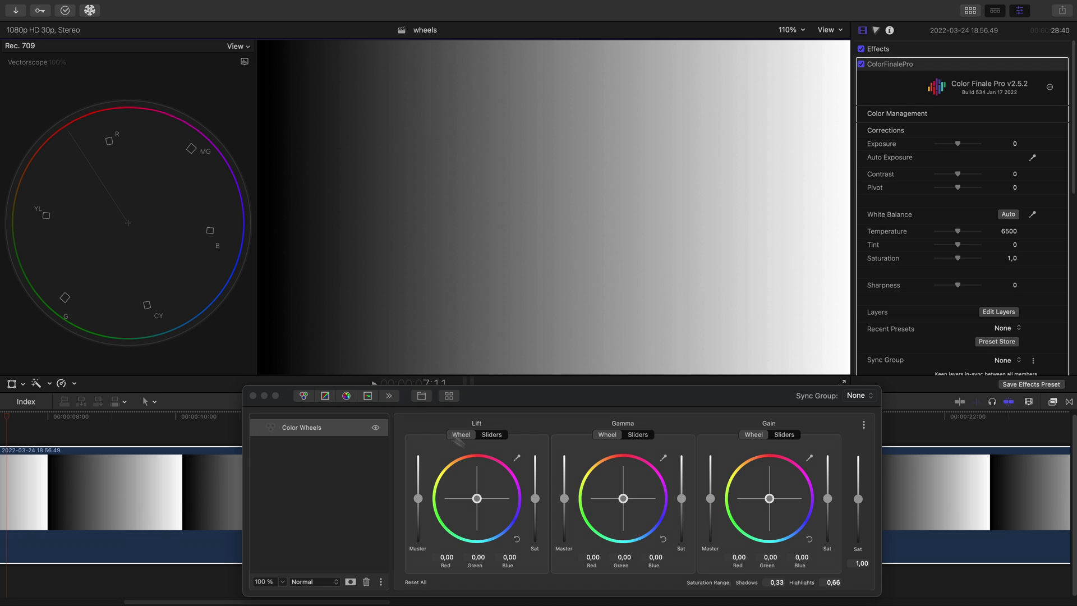
click(497, 473)
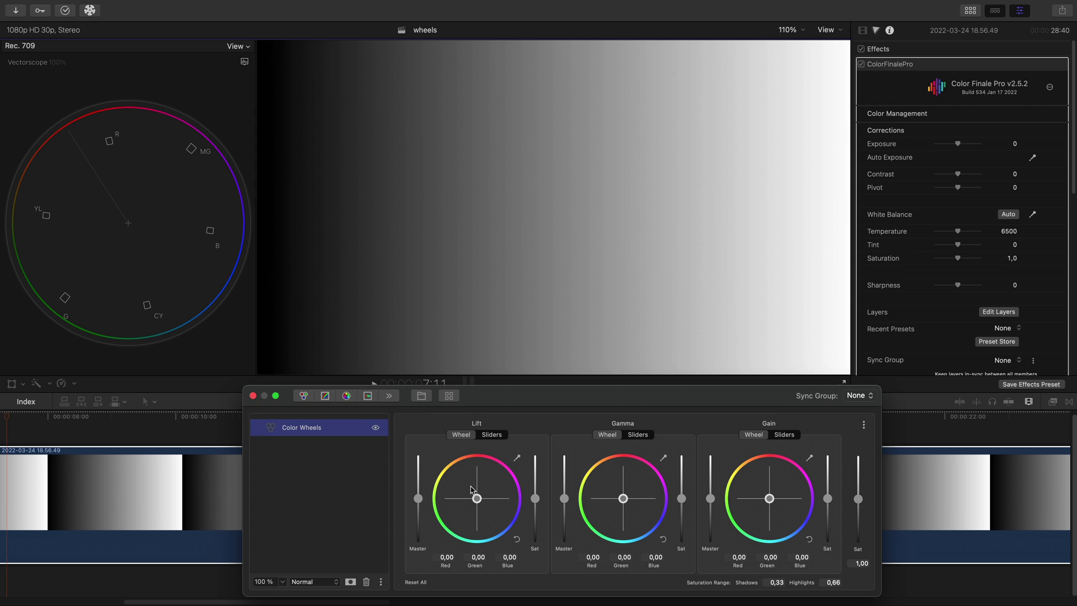
Push the Lift puck toward teal, Gain toward pink, and Gamma toward blue
drag(476, 499, 475, 565)
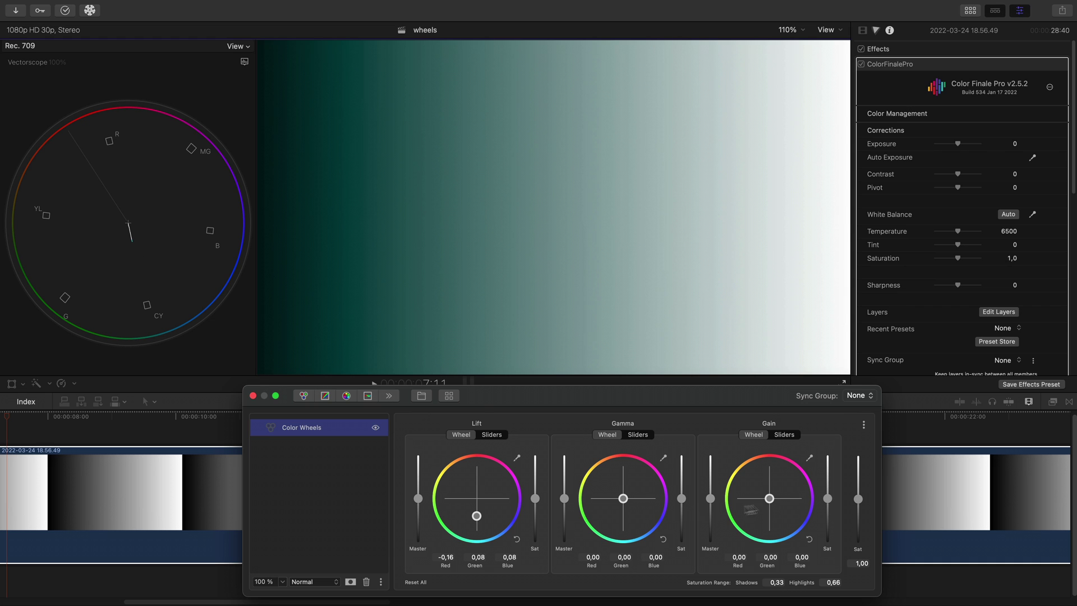
drag(772, 498, 770, 435)
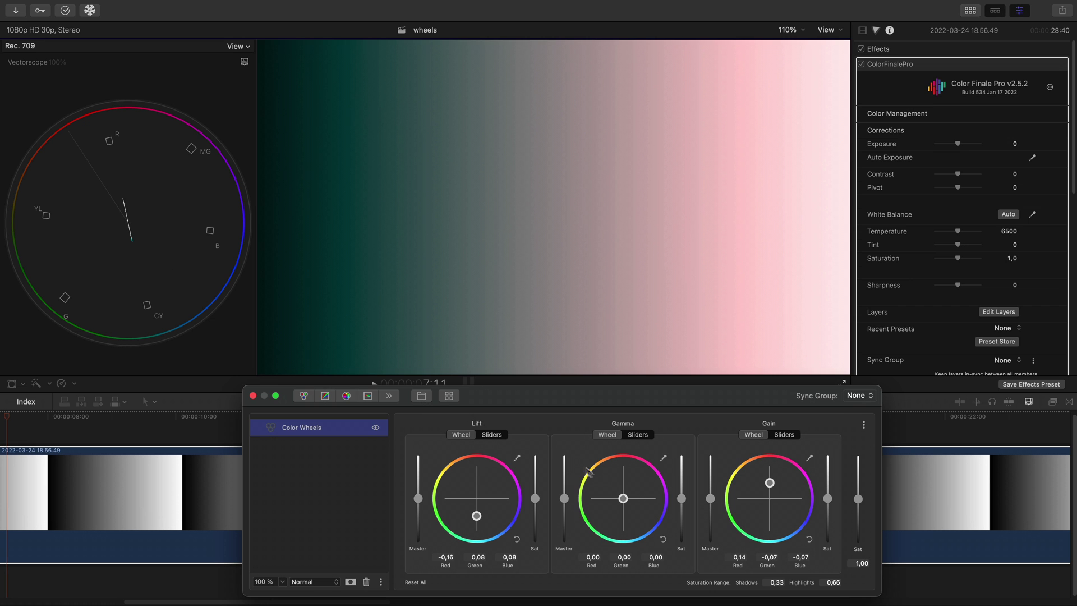
drag(622, 498, 619, 475)
drag(617, 405, 676, 527)
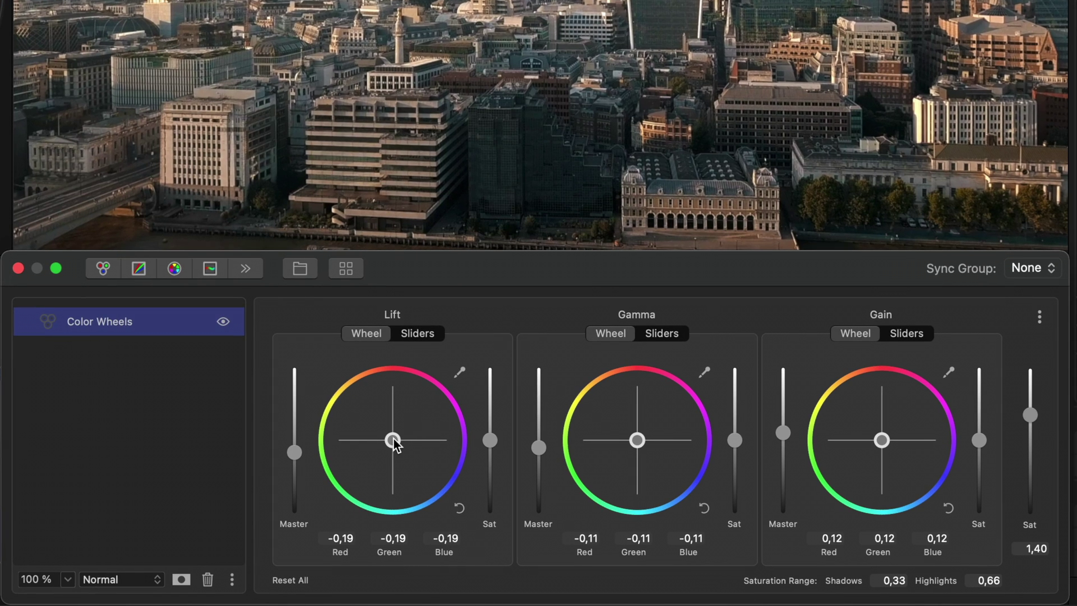
Reset the Lift wheel's colour balance and add a second Color Wheels layer
drag(393, 440, 412, 513)
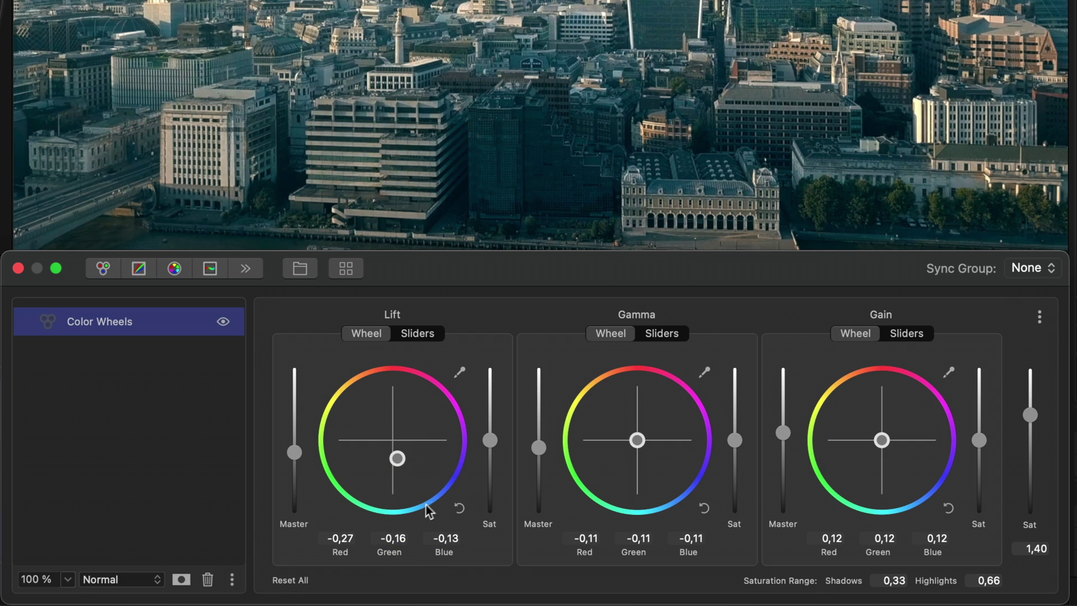
click(458, 508)
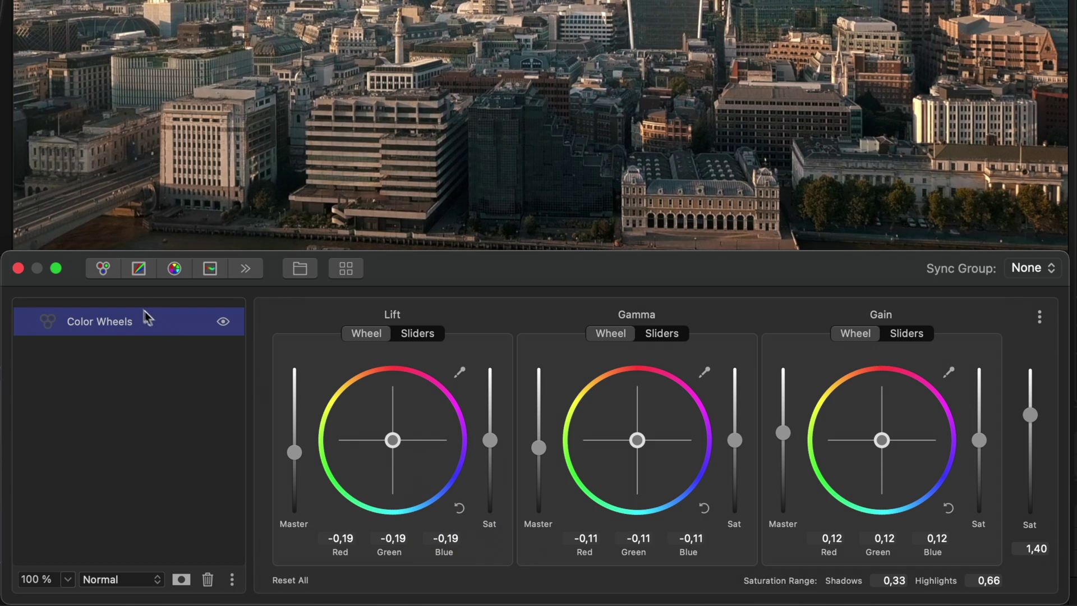
click(106, 272)
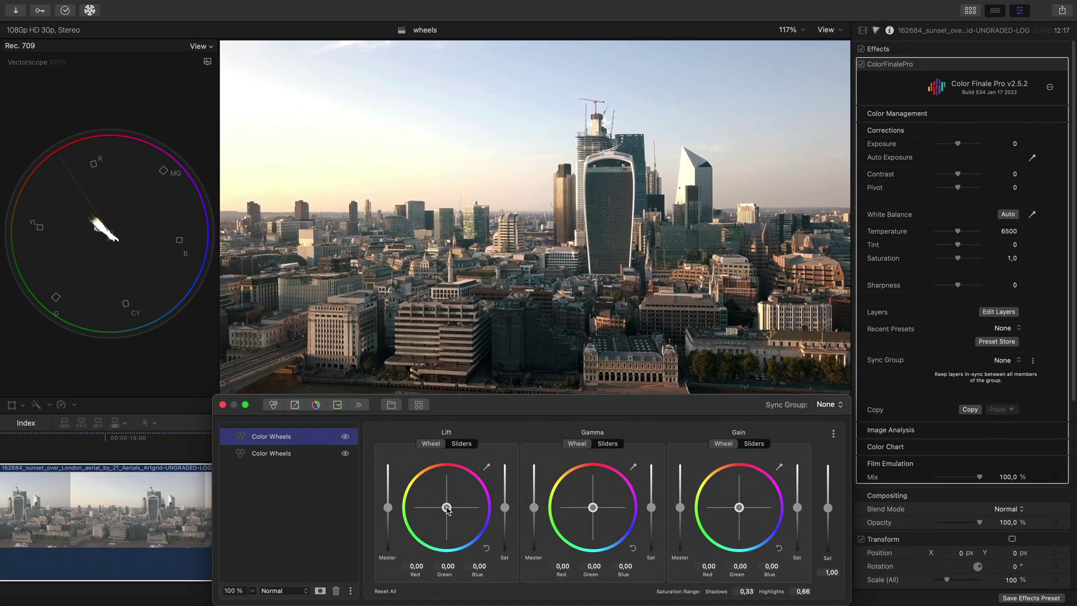
On the new layer tint Lift and Gamma, push Gain toward pink, and lower Gain to -0,30/-0,44/-0,33
drag(447, 509, 454, 541)
drag(740, 510, 767, 481)
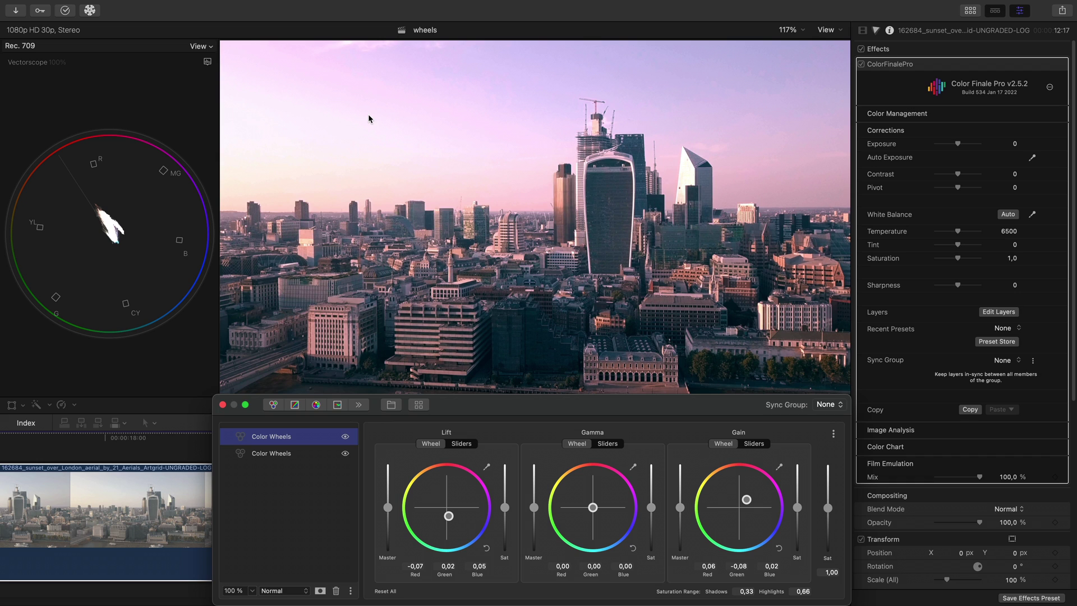
drag(593, 507, 565, 470)
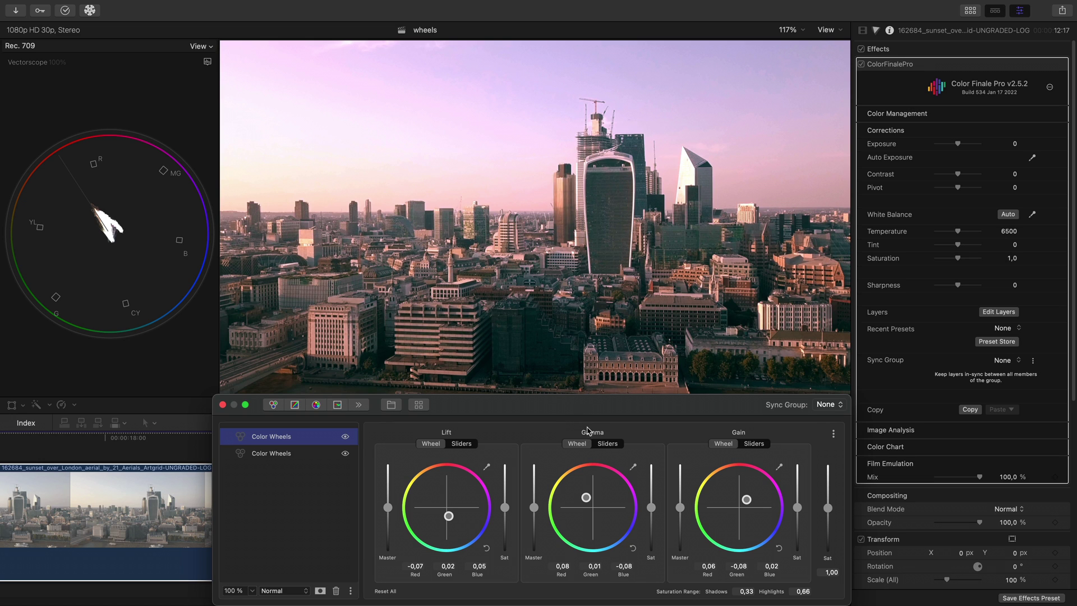
drag(679, 508, 679, 521)
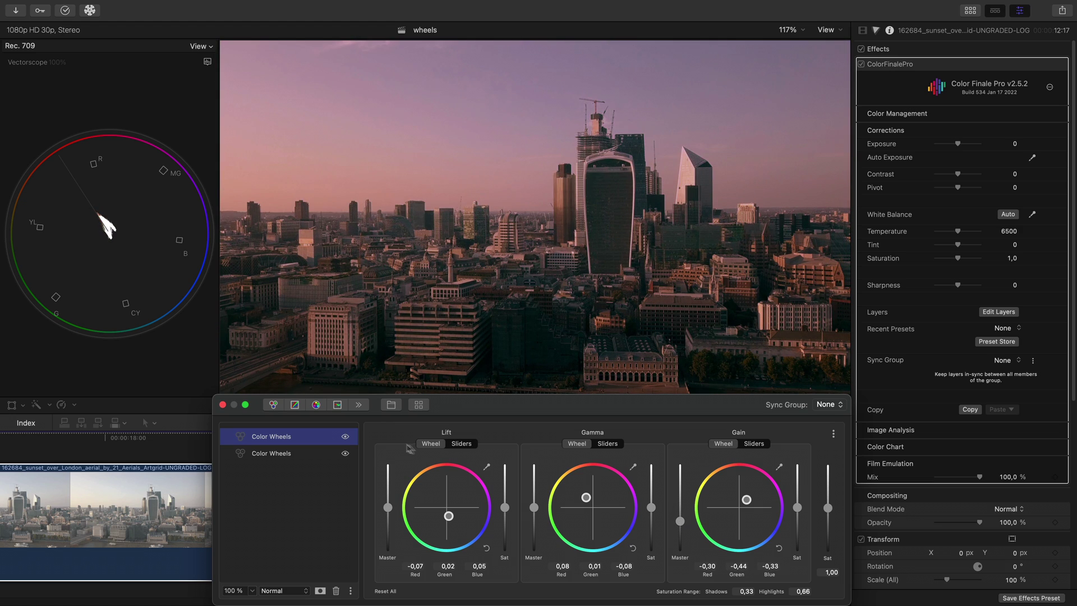
Toggle the first layer off, set Lift Green to 0,00, and show Lift as RGB sliders
click(345, 438)
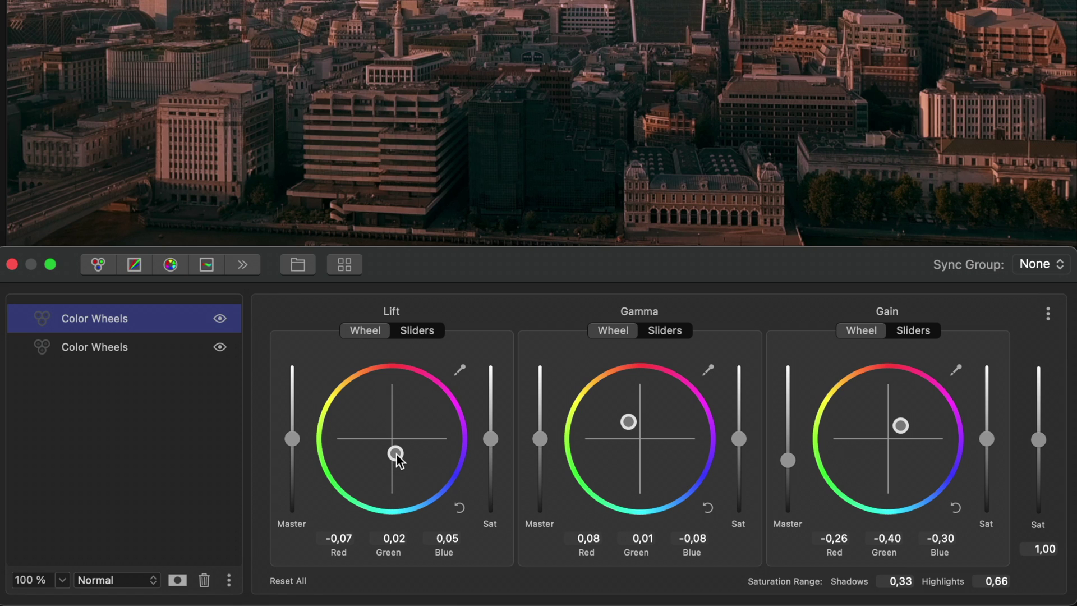
click(398, 539)
text(0,04)
key(Return)
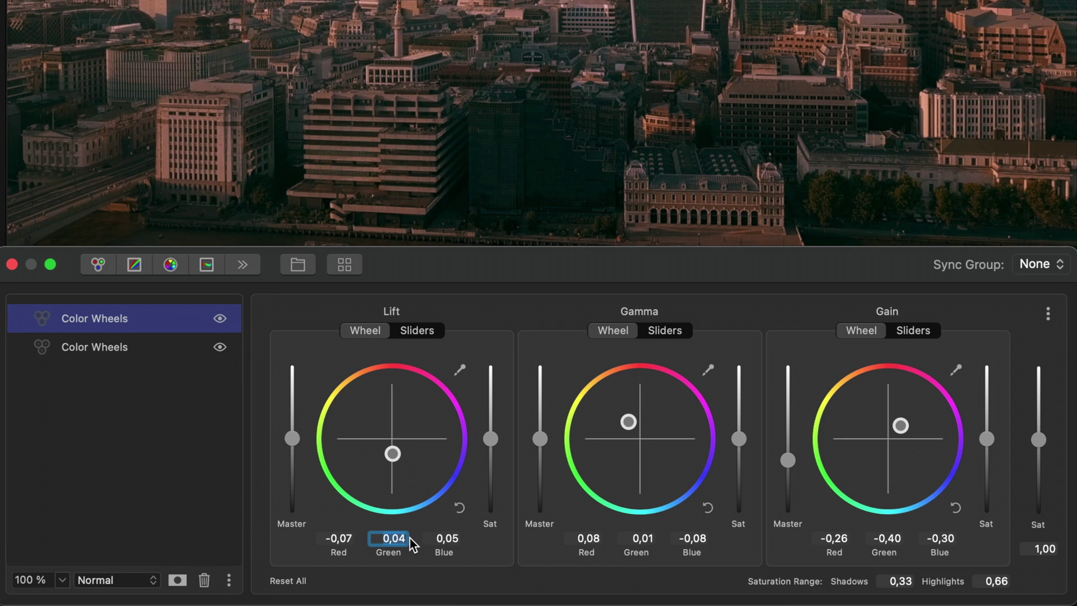
text(0)
key(Return)
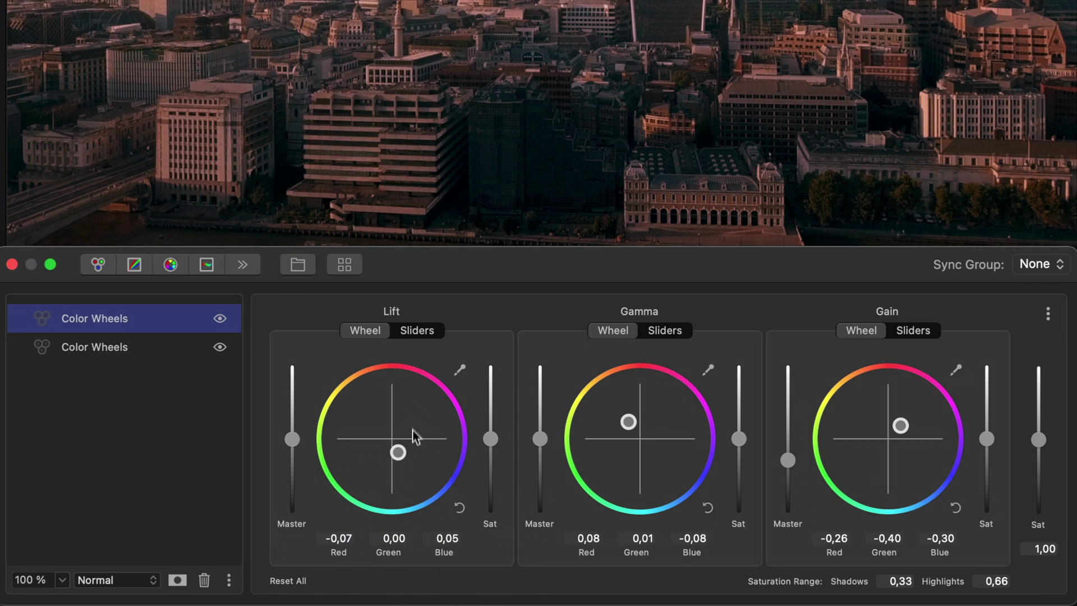
click(415, 332)
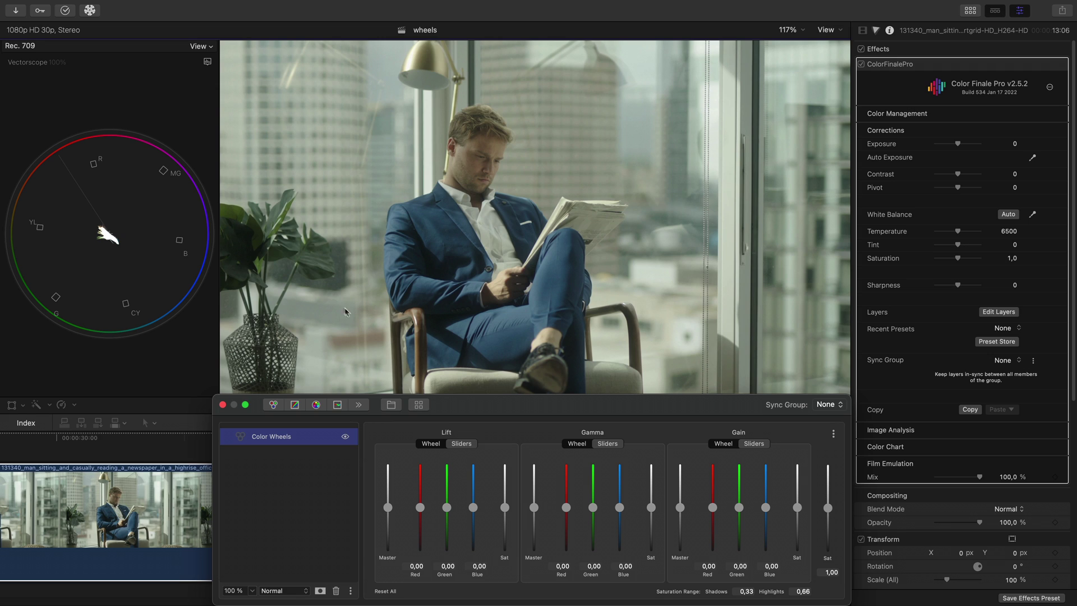
Switch the scope to a Waveform with RGB Parade channels, then close the enlarged scope overlay
click(203, 47)
click(225, 90)
click(211, 67)
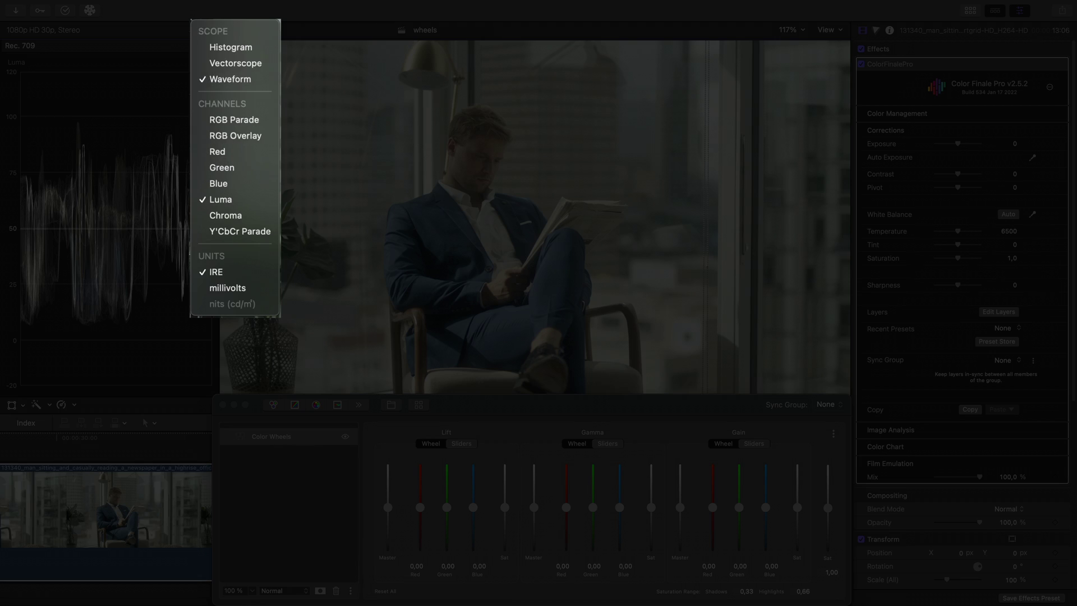
click(228, 121)
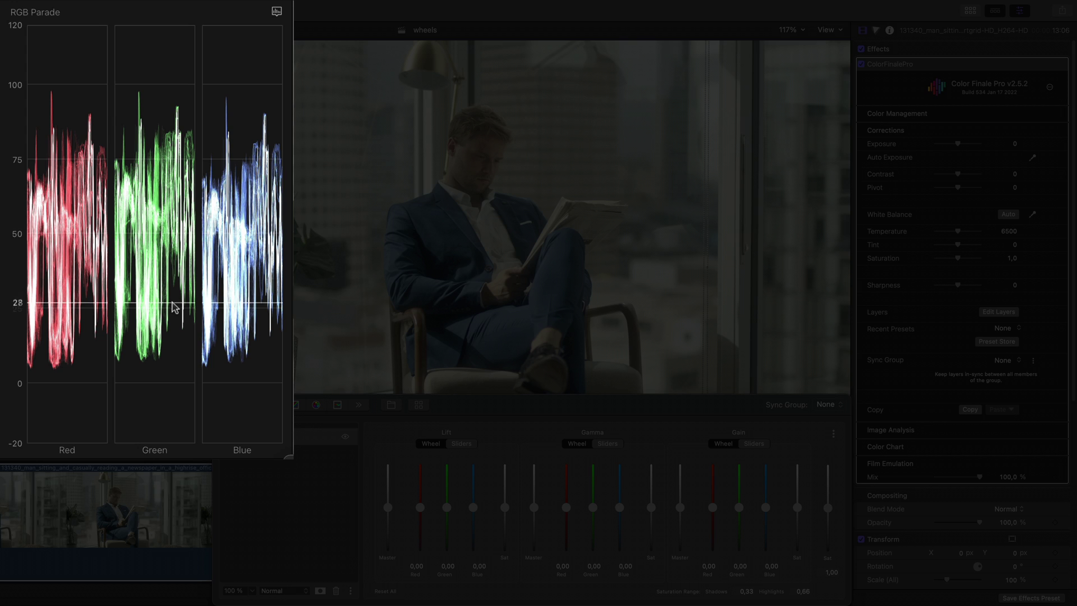
click(208, 273)
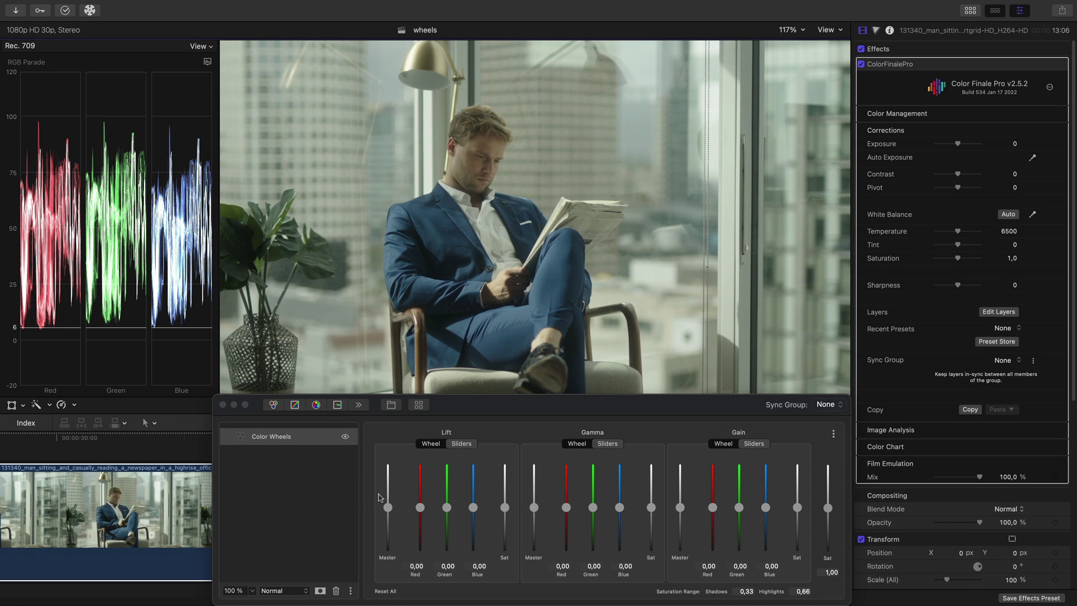
click(395, 501)
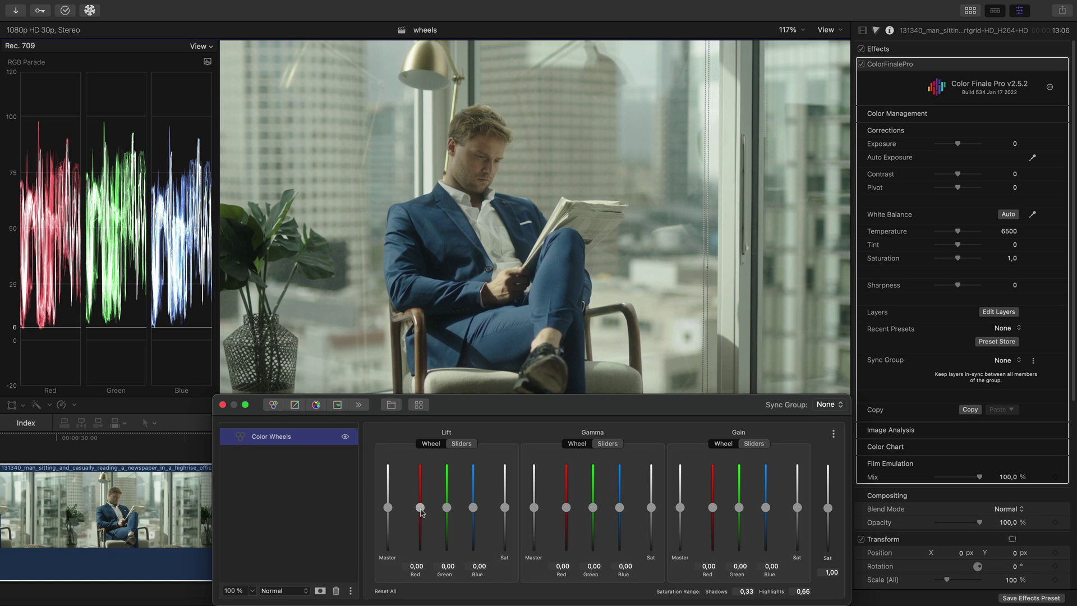
mouse_move(421, 510)
mouse_down()
mouse_move(421, 497)
mouse_move(420, 507)
mouse_up()
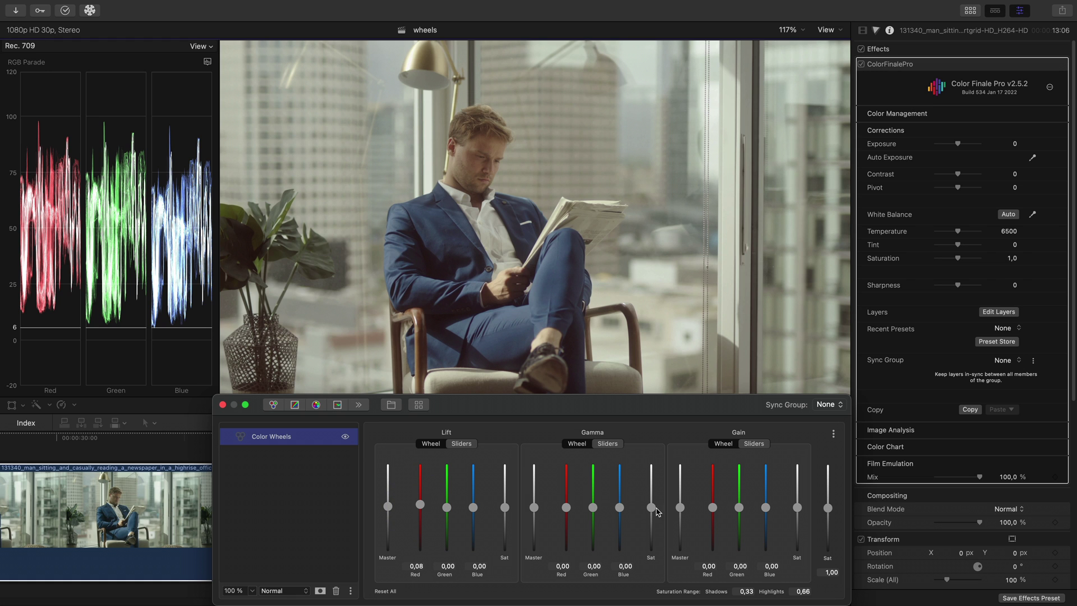
mouse_move(713, 508)
mouse_down()
mouse_move(714, 496)
mouse_move(713, 508)
mouse_up()
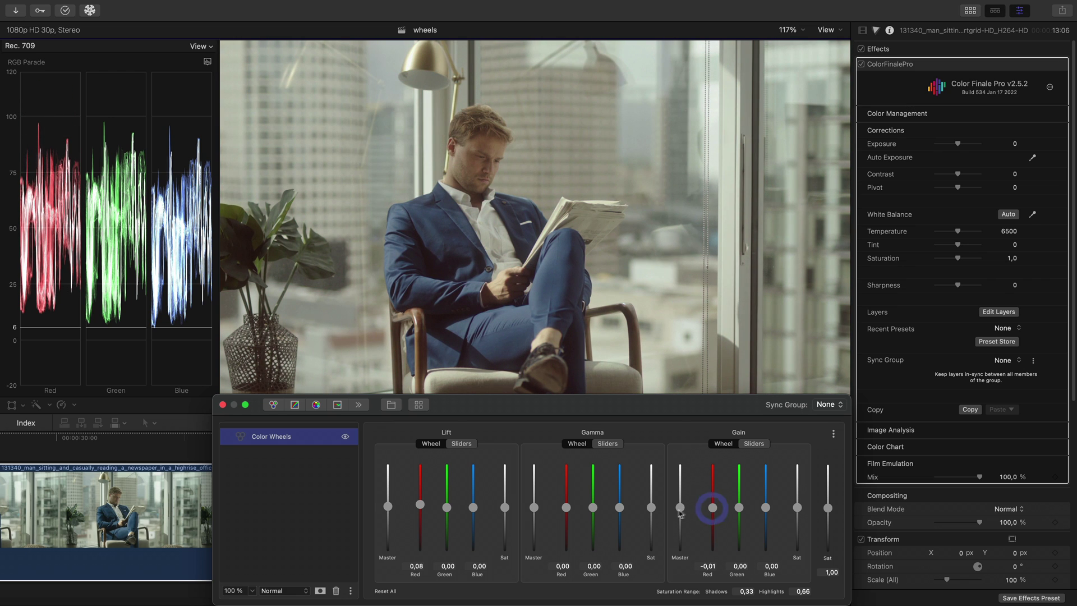
mouse_move(567, 508)
mouse_down()
mouse_move(569, 494)
mouse_move(572, 505)
mouse_up()
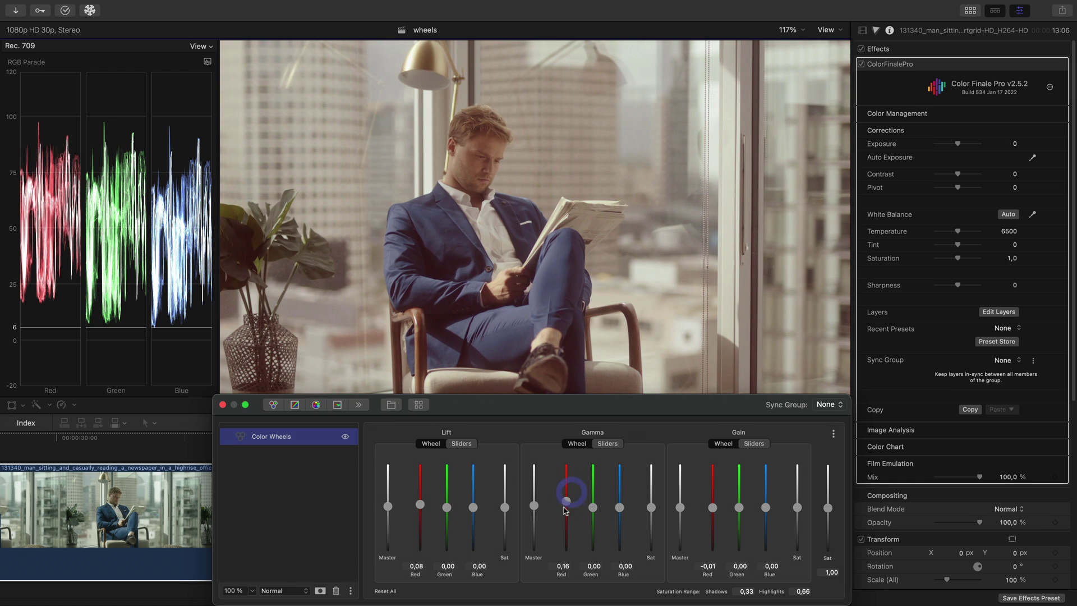
click(395, 590)
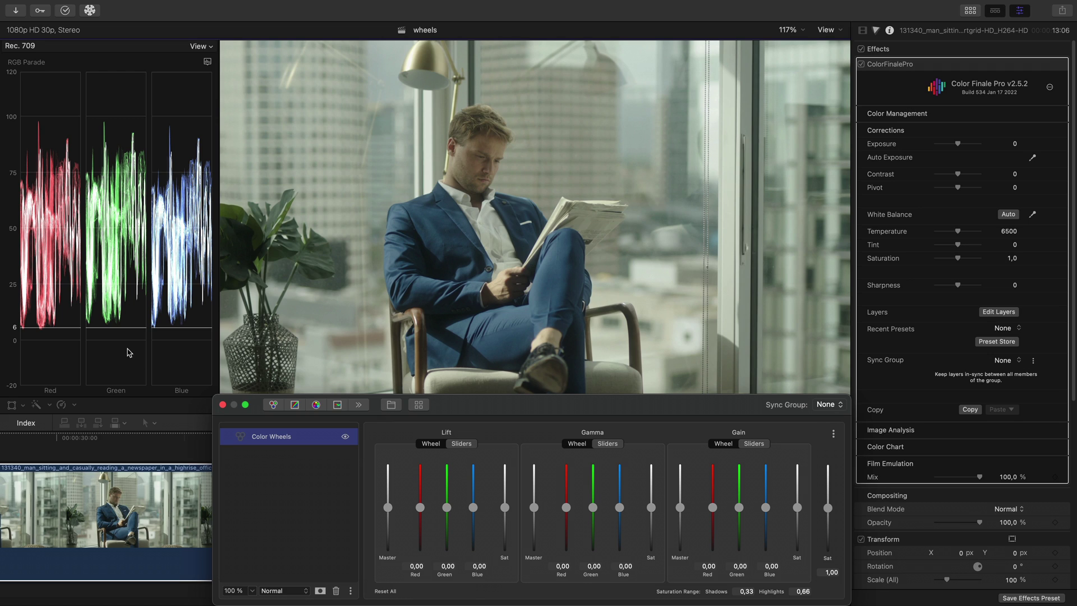
Lower the Lift green slider and set Gain blue to 0,01, checking levels on the RGB Parade
click(67, 330)
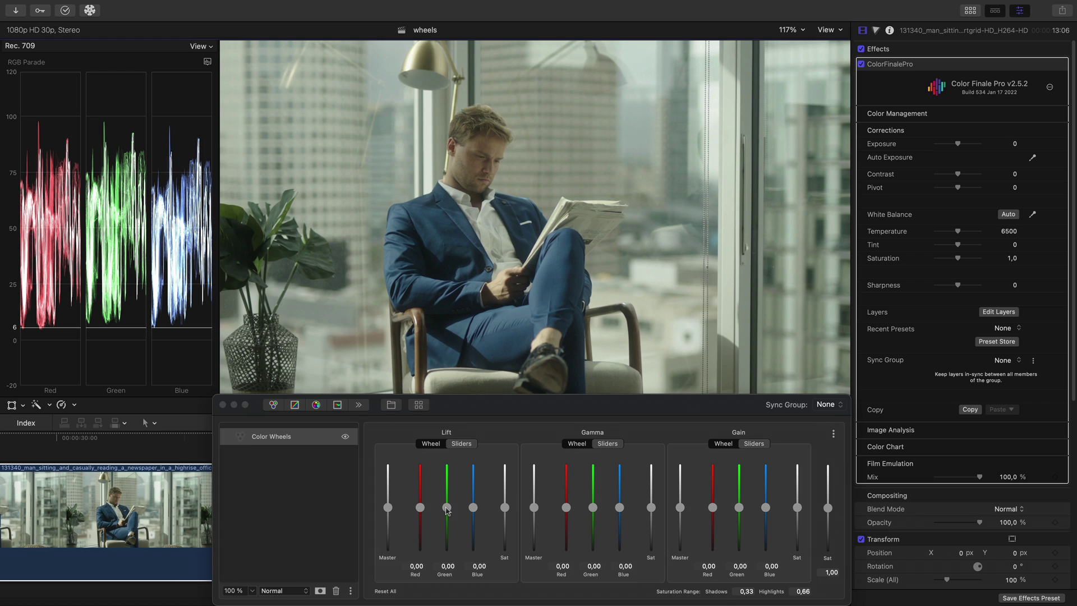
drag(446, 508, 475, 511)
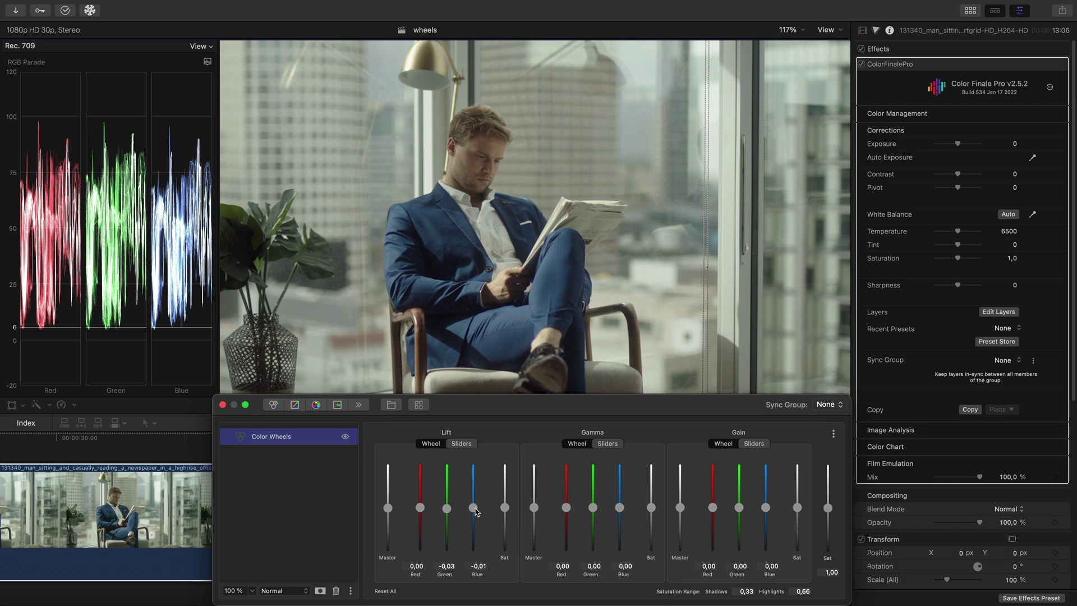
click(179, 331)
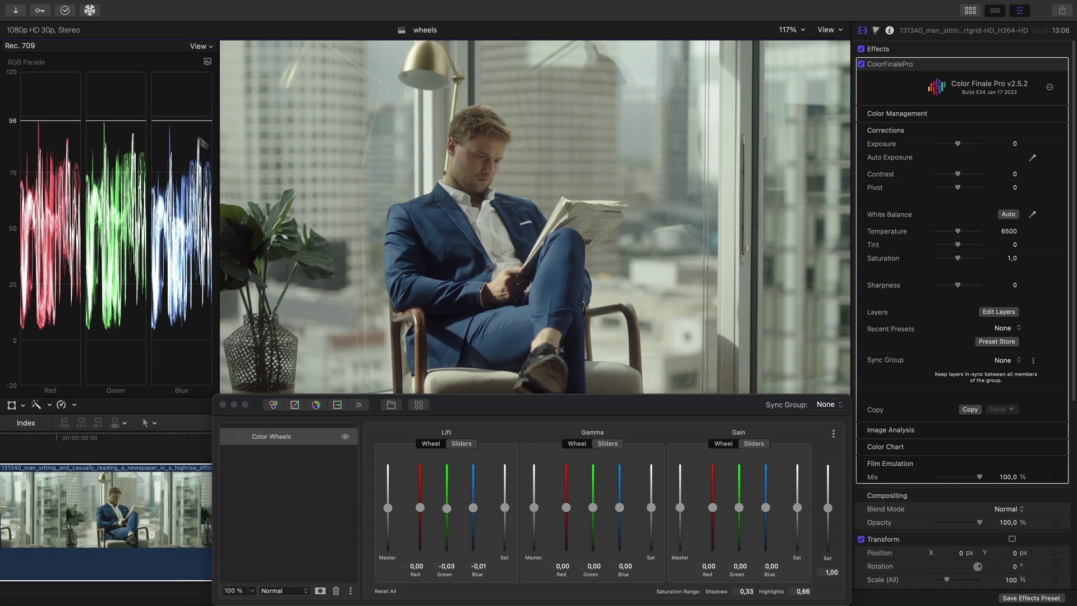
click(766, 509)
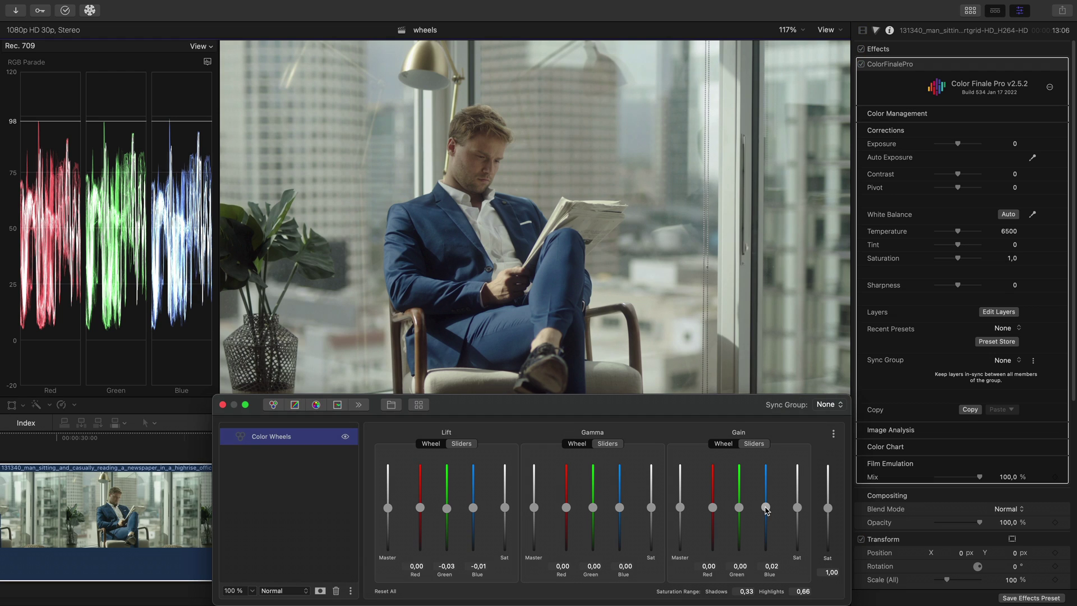
drag(766, 509, 766, 510)
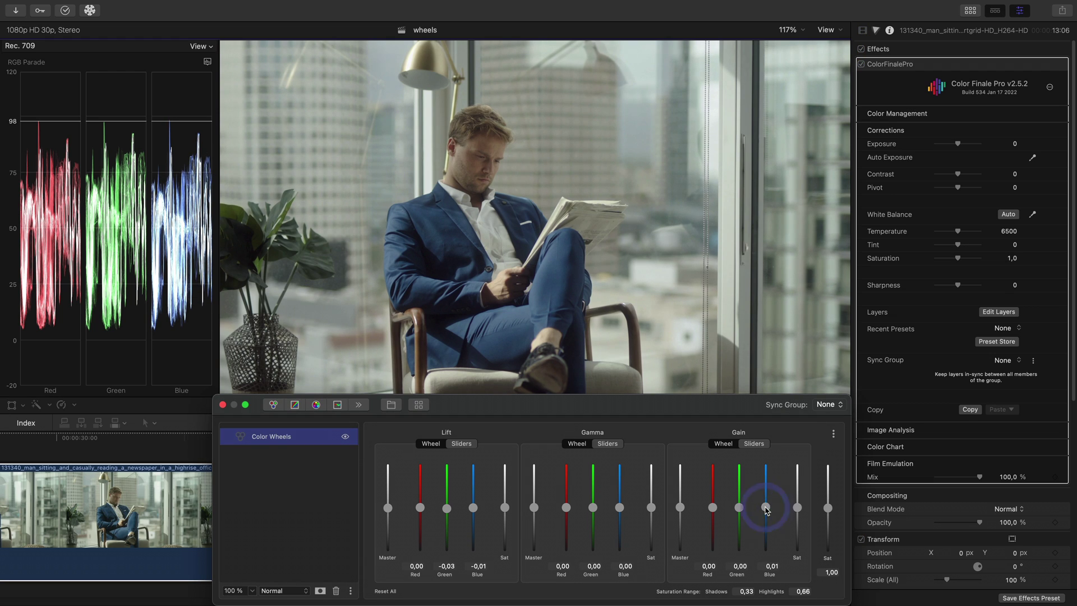
click(175, 129)
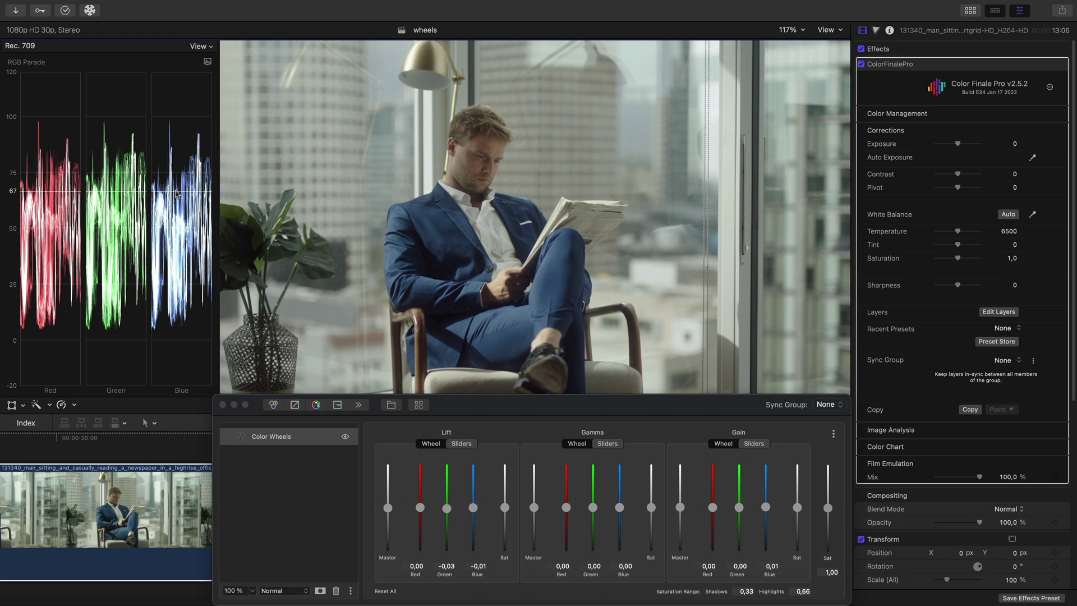
Pull Gamma green down to -0,06 and bring Lift green back to -0,02, checking parade peaks
click(343, 317)
drag(596, 510, 596, 512)
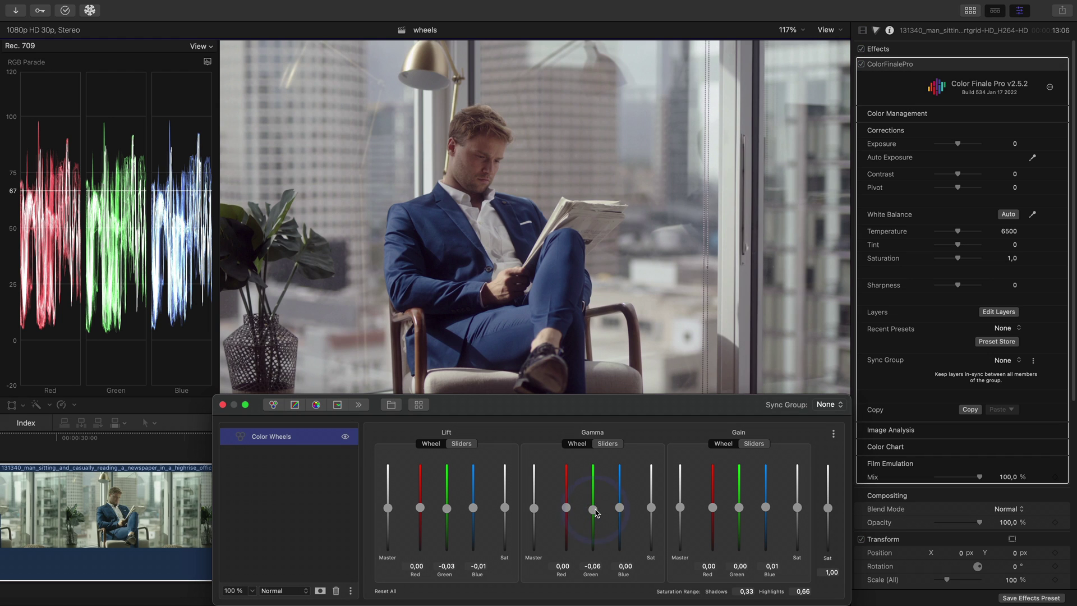
click(179, 192)
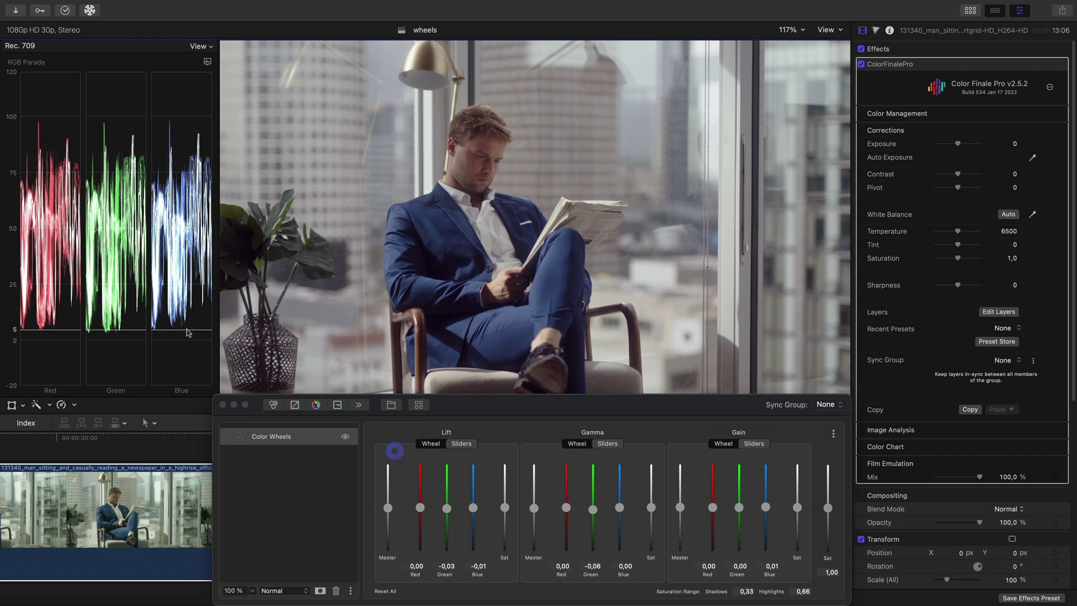
click(448, 512)
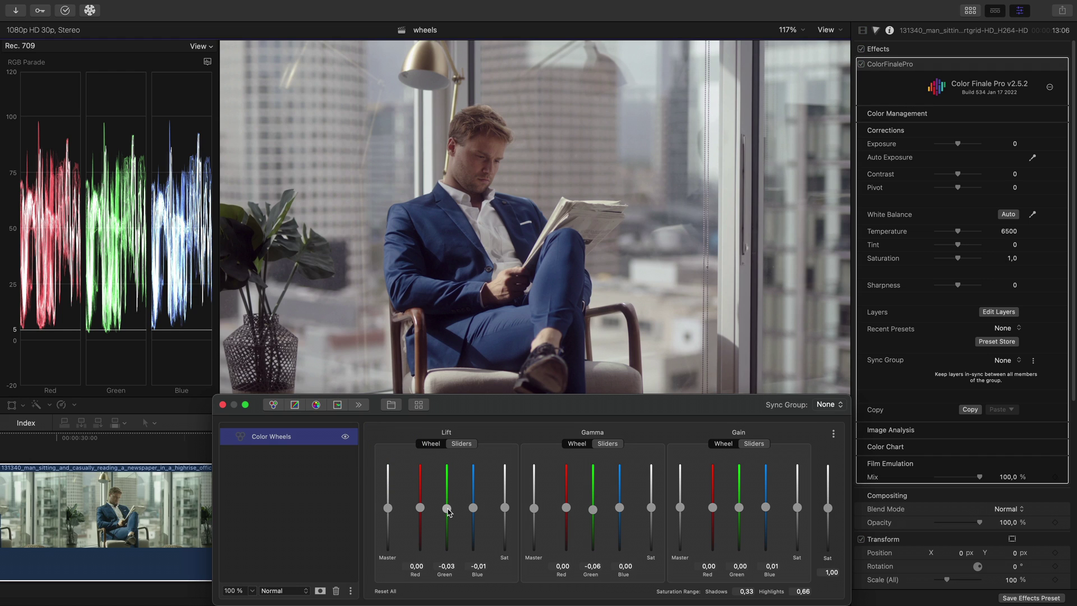
drag(448, 512, 448, 510)
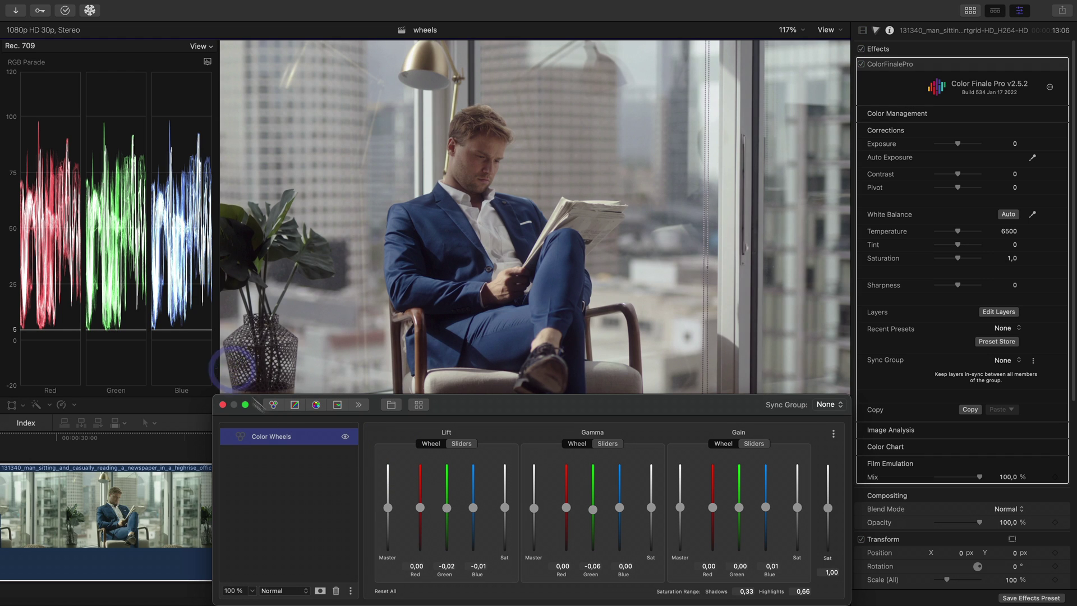
click(185, 333)
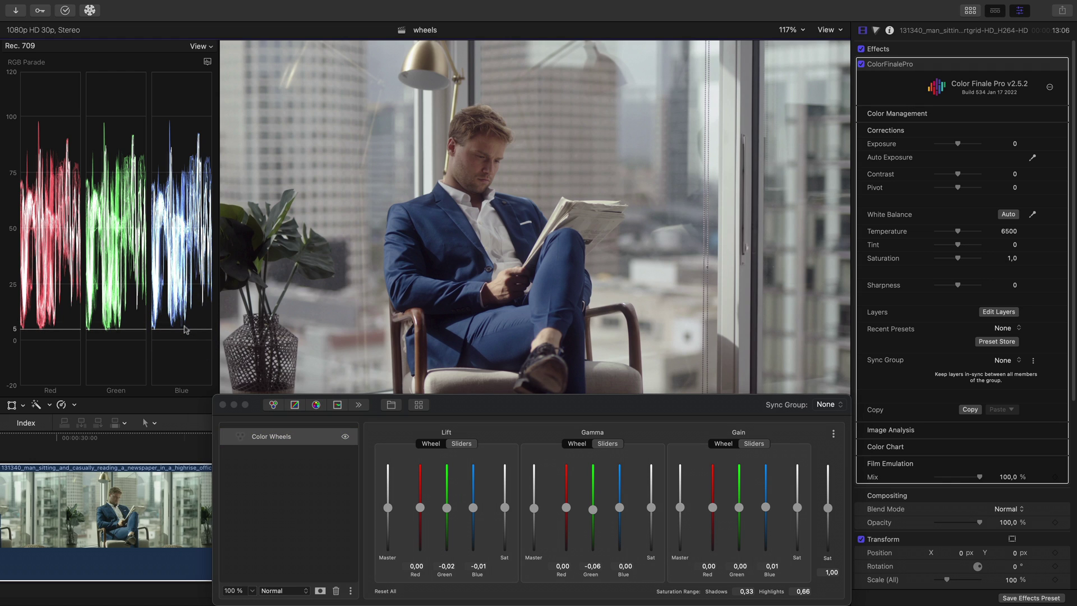
click(198, 131)
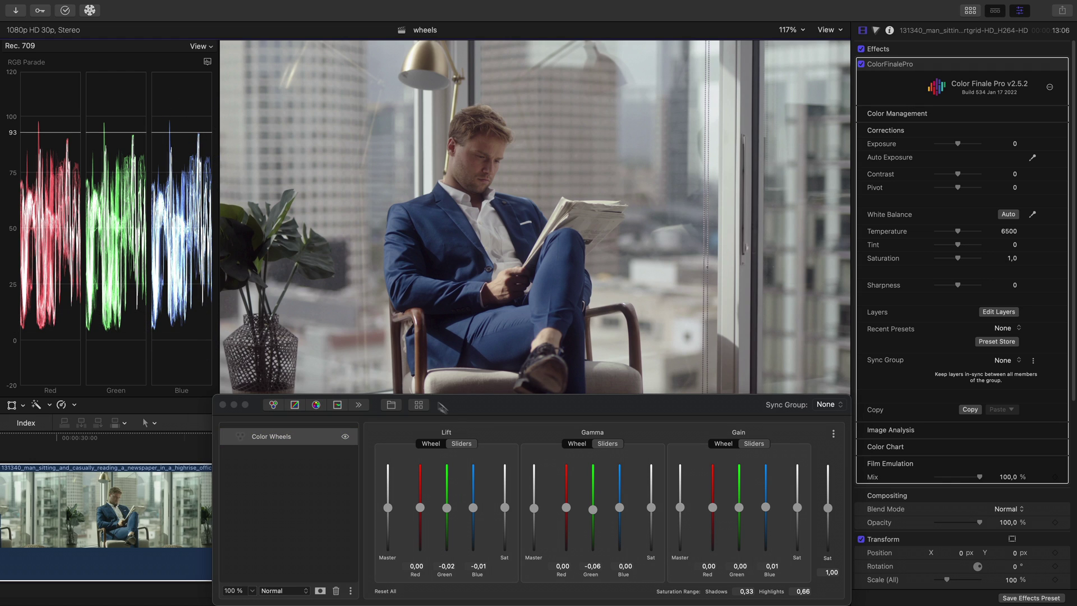
Nudge the Gain red slider up to 0,01
click(714, 509)
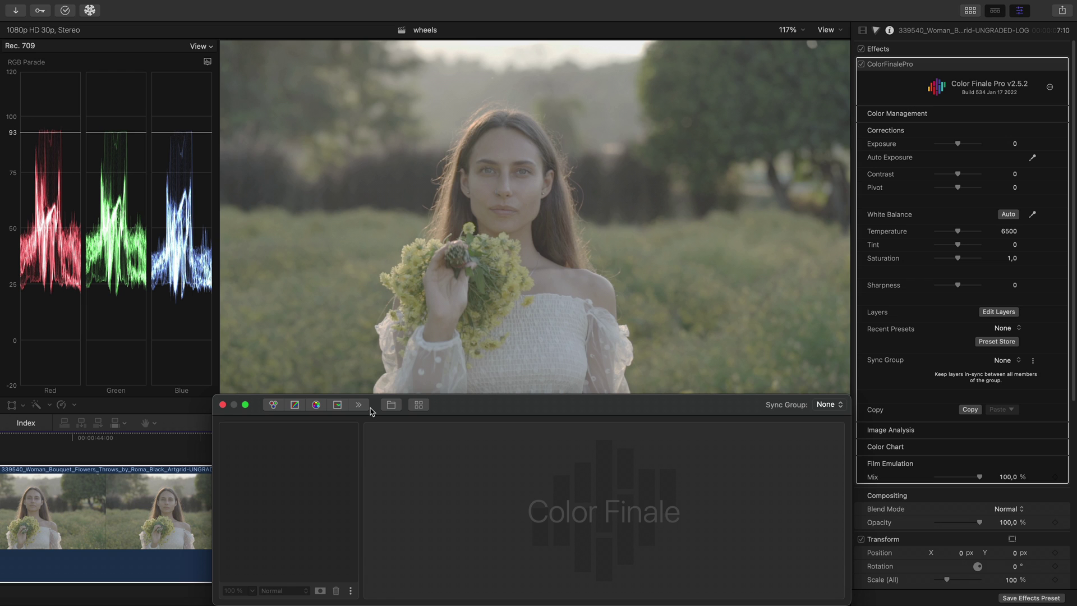
Add a Log Wheels layer and insert the Alexa LogC to Rec709 LUT as a layer on the log clip
click(359, 405)
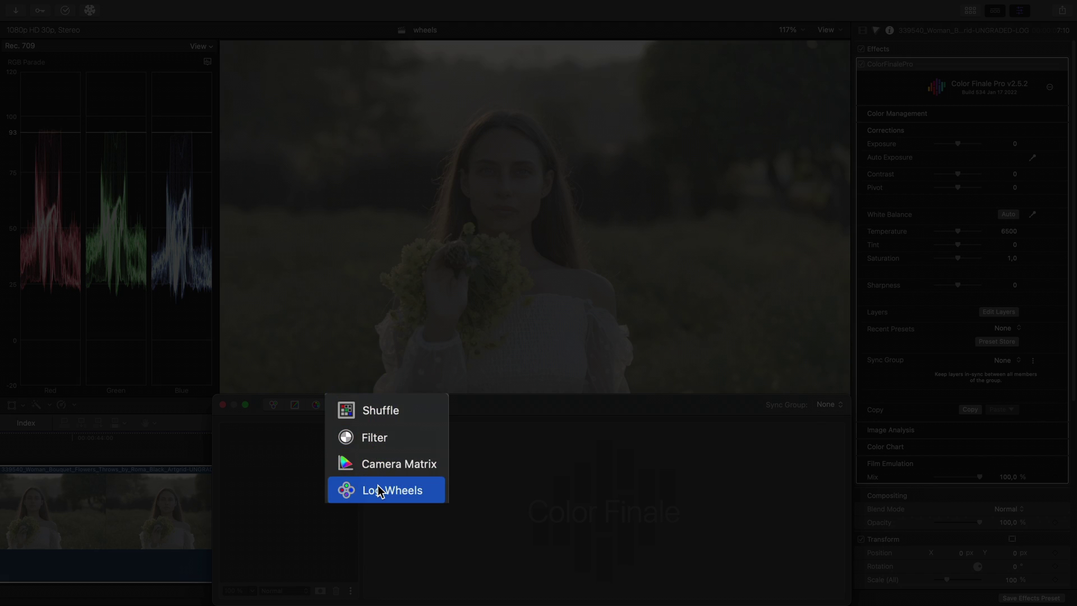
click(380, 492)
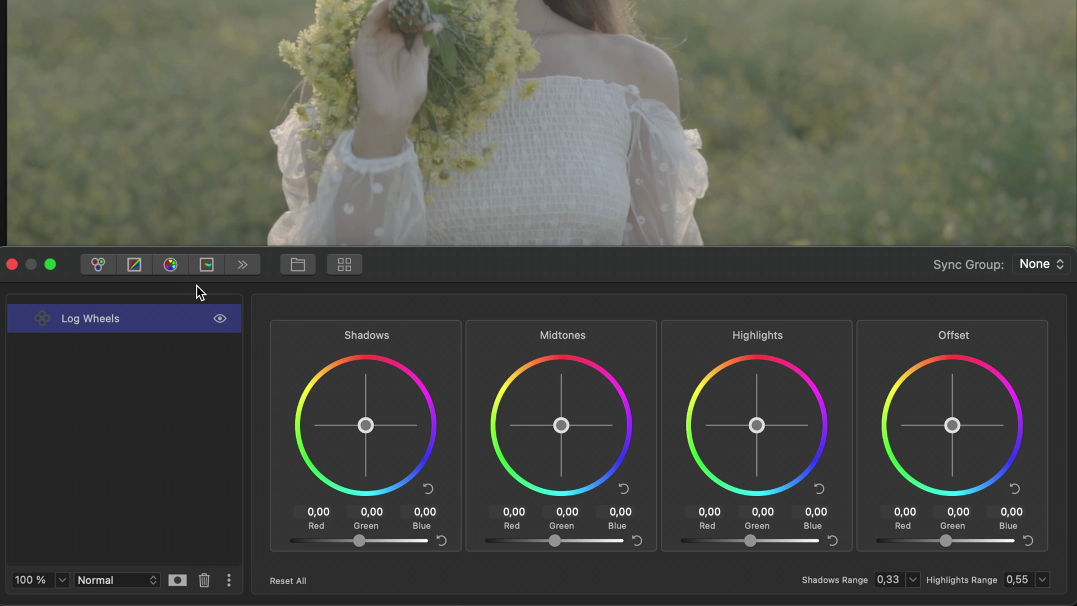
click(345, 266)
click(290, 388)
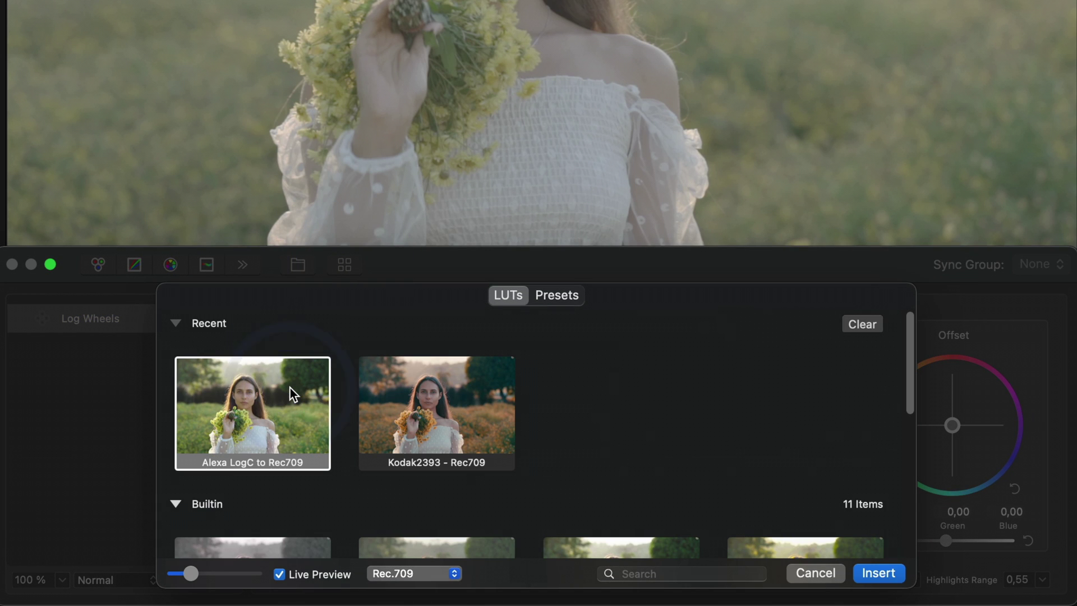
double_click(291, 388)
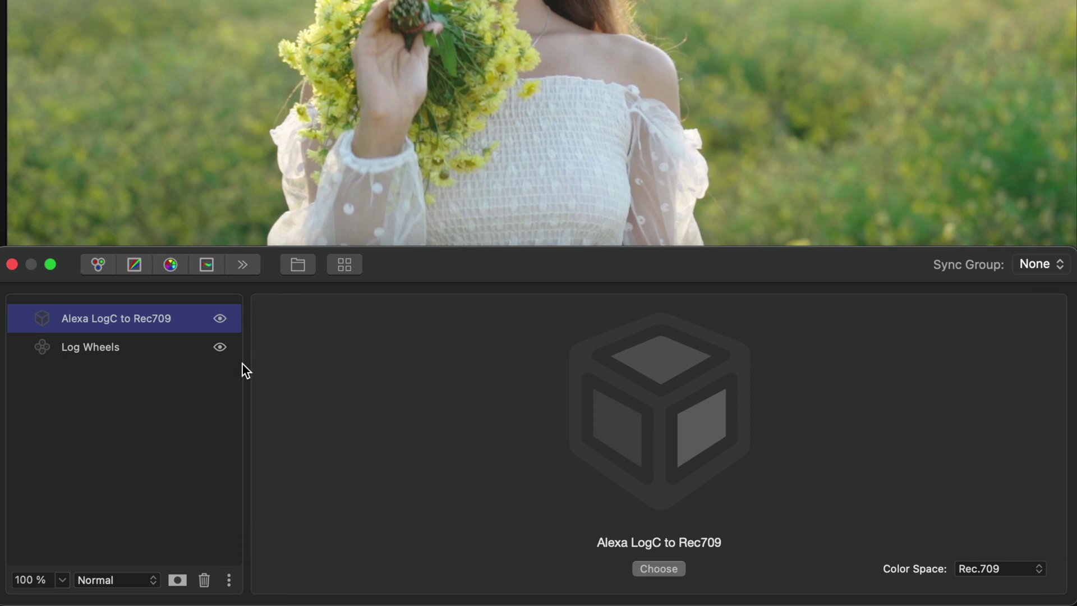
Compare the Log Wheels and Alexa LogC to Rec709 LUT layers, ending on the Log Wheels controls
click(171, 349)
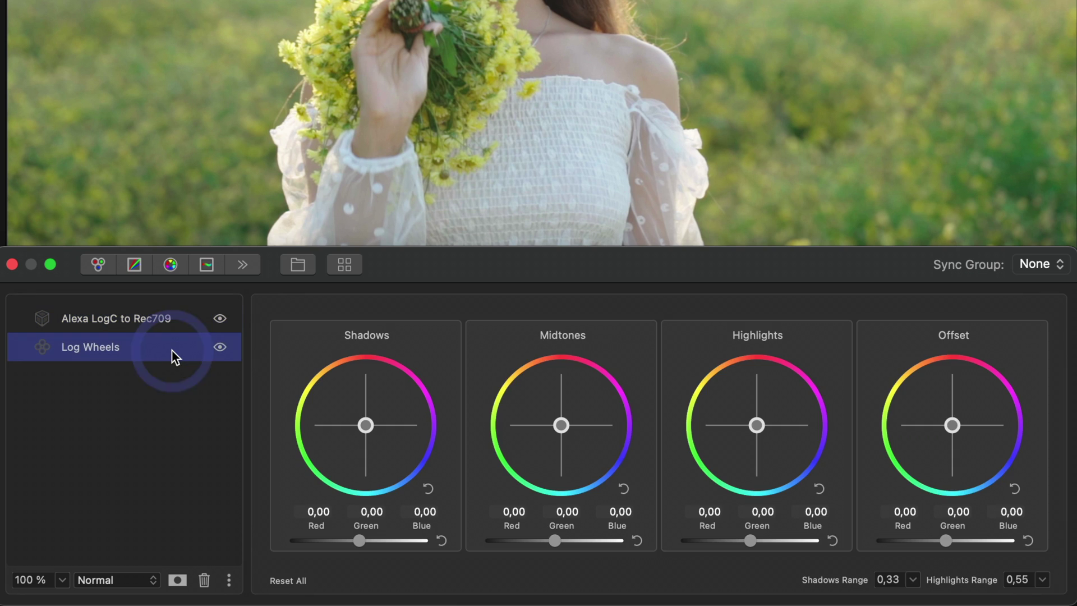
click(173, 318)
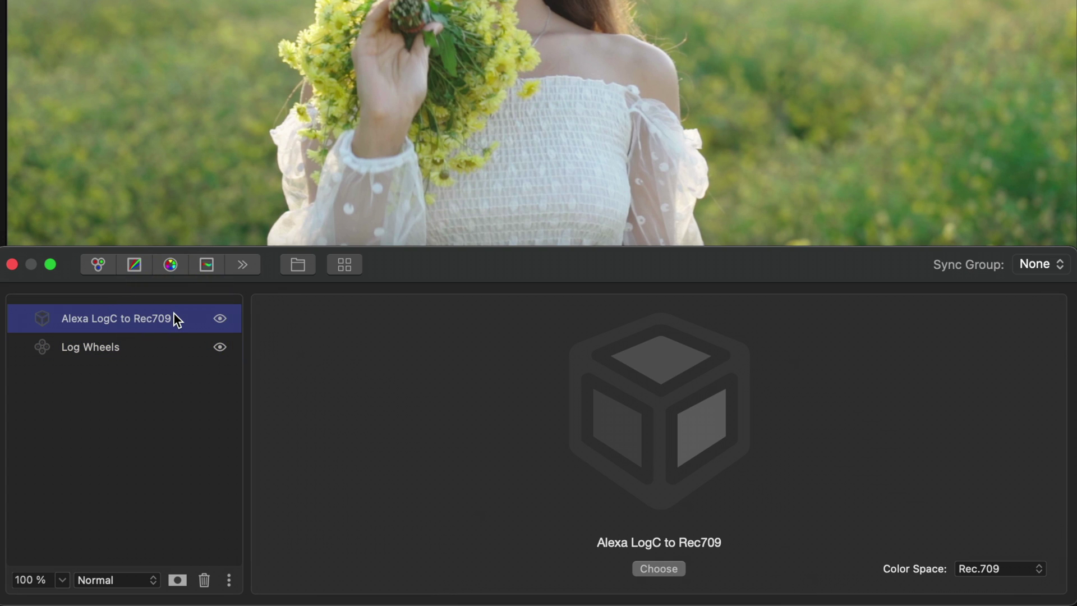
click(161, 345)
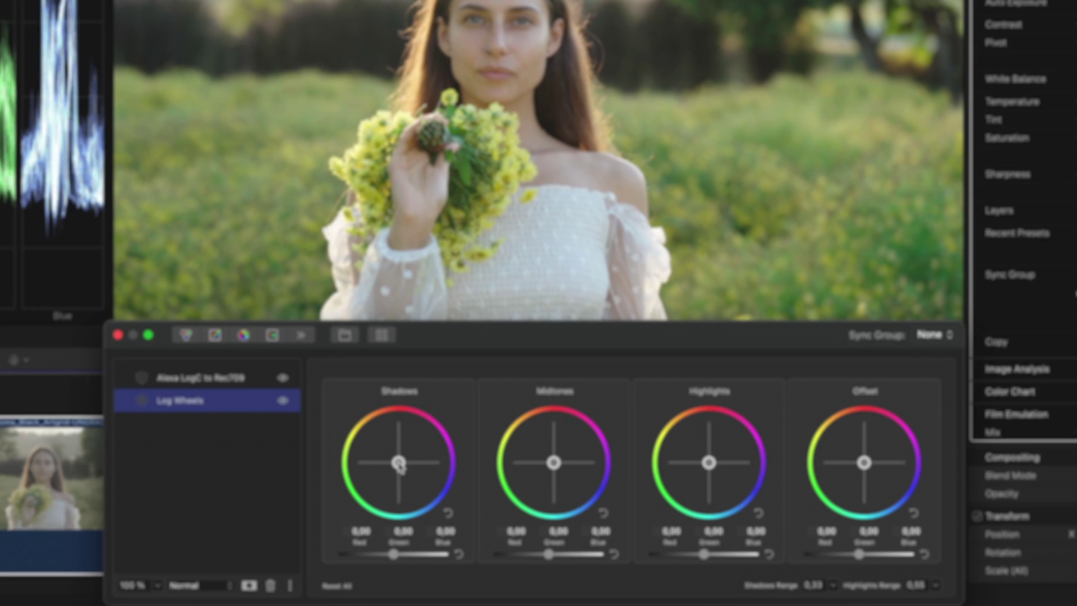
Tint Shadows toward green, shift Midtones, push Highlights toward magenta, and add a Color Wheels layer
mouse_move(399, 465)
mouse_down()
mouse_move(381, 482)
mouse_move(393, 469)
mouse_up()
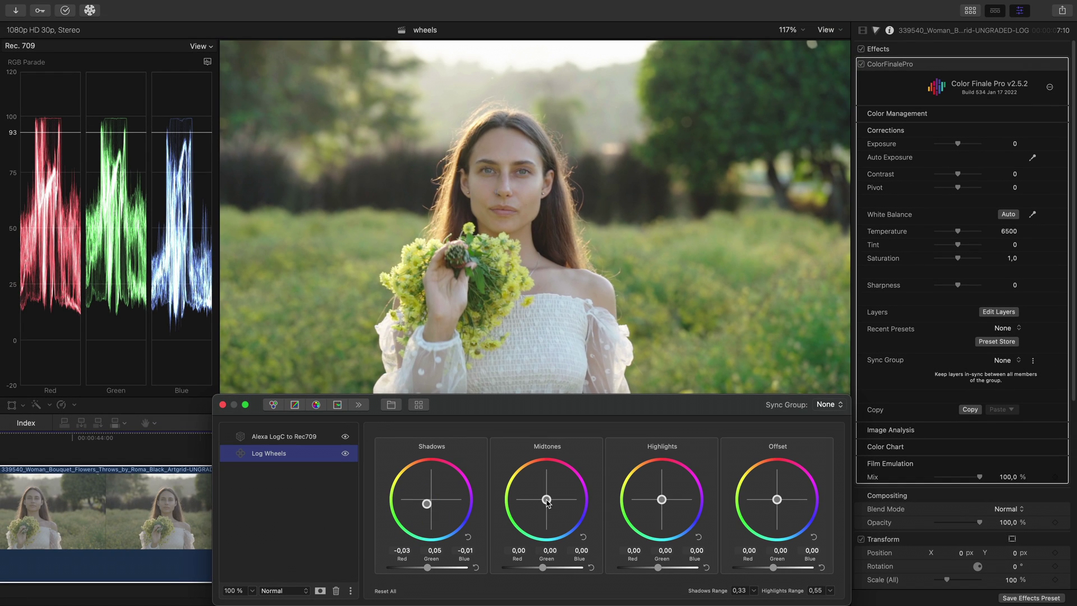
drag(553, 462, 560, 461)
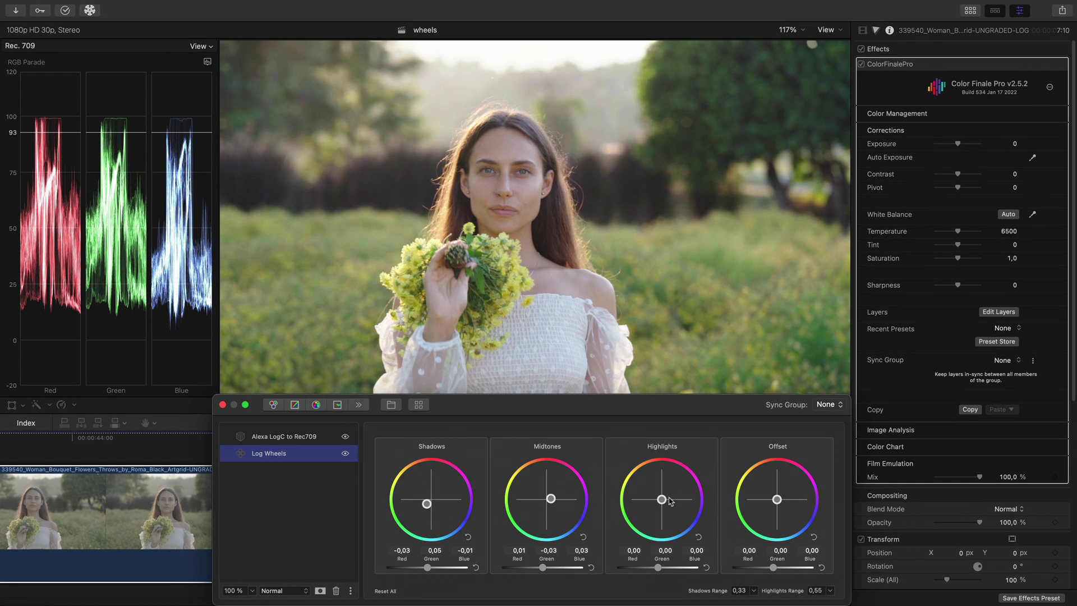
drag(669, 497, 680, 485)
click(273, 405)
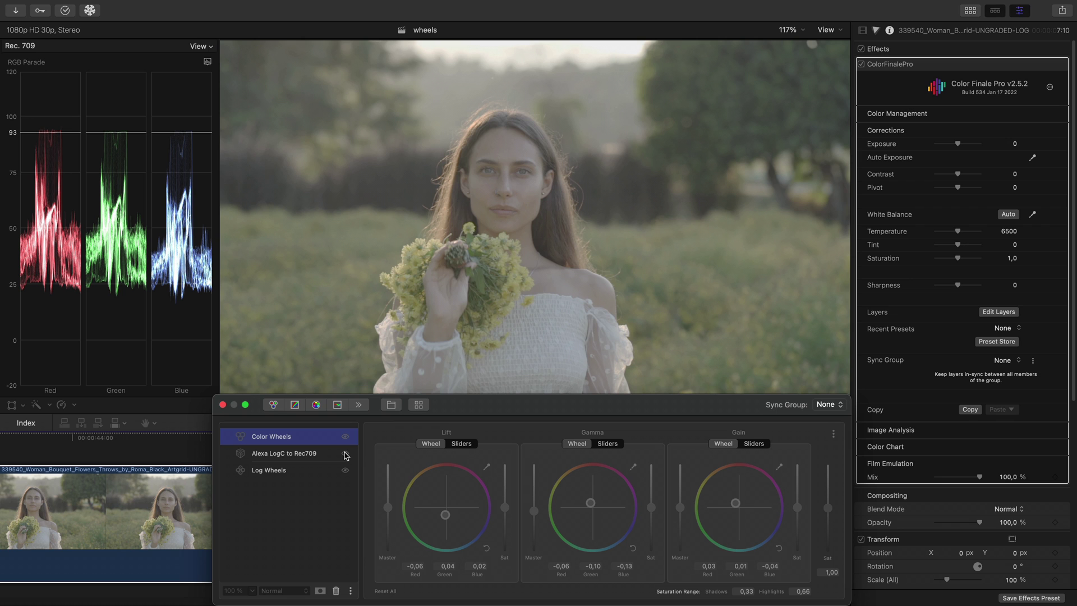
Re-enable the Alexa LogC to Rec709 LUT layer and the Color Wheels layer
click(345, 454)
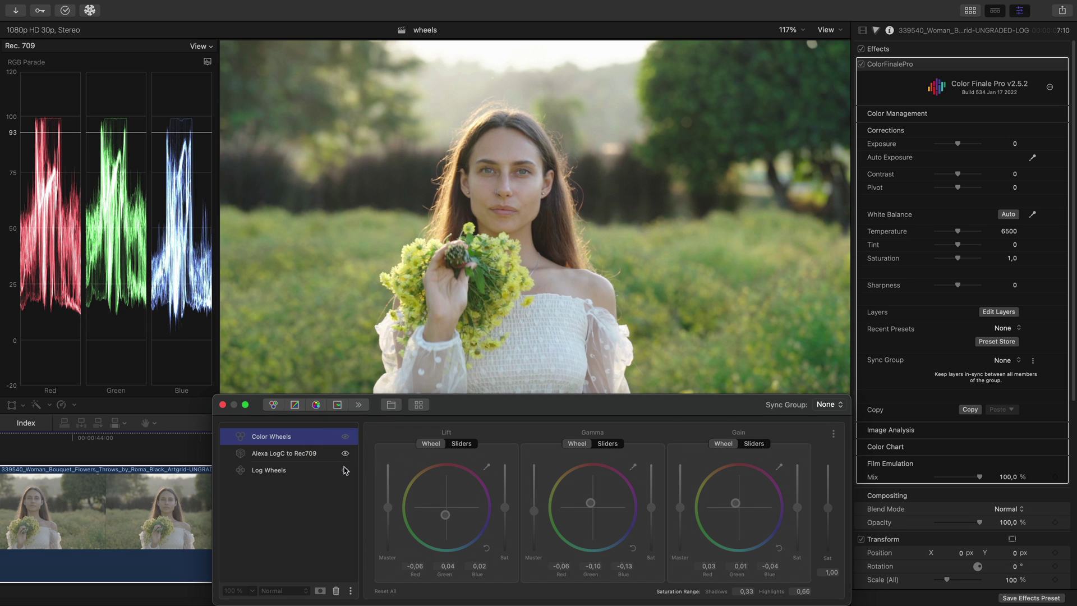
click(345, 437)
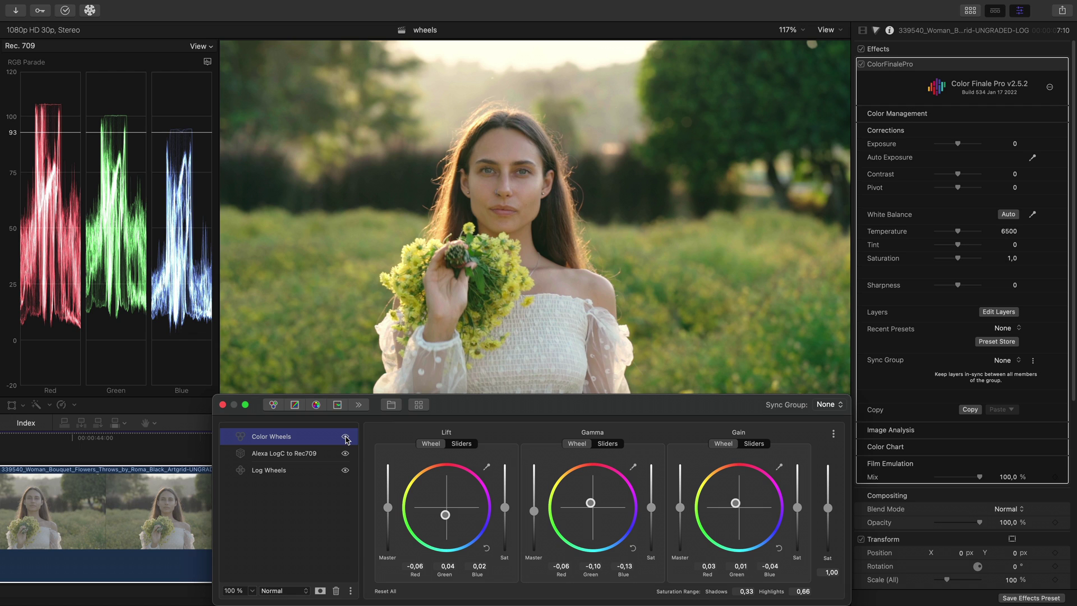